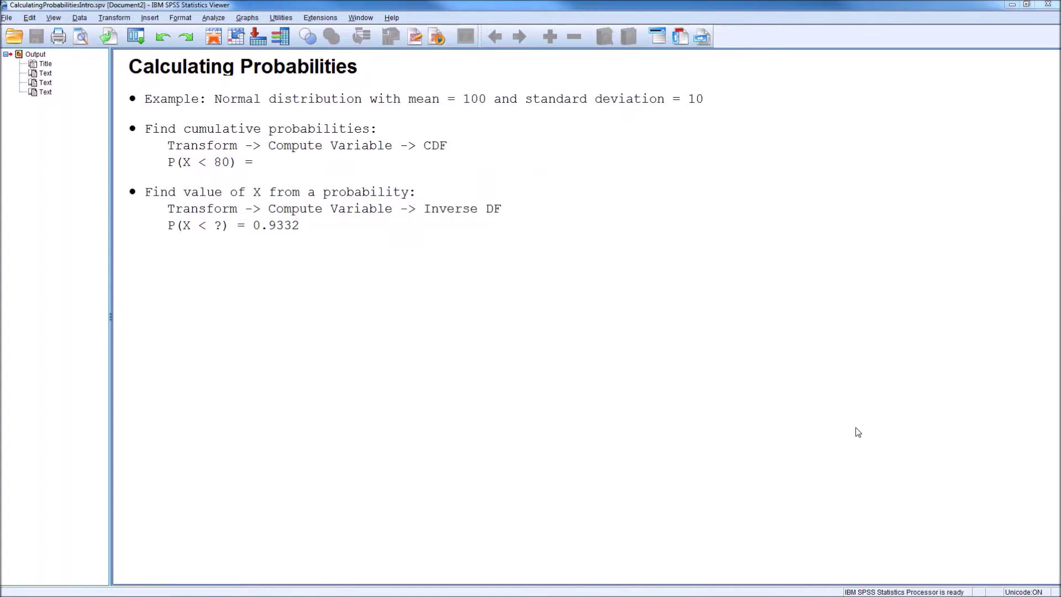
click(575, 141)
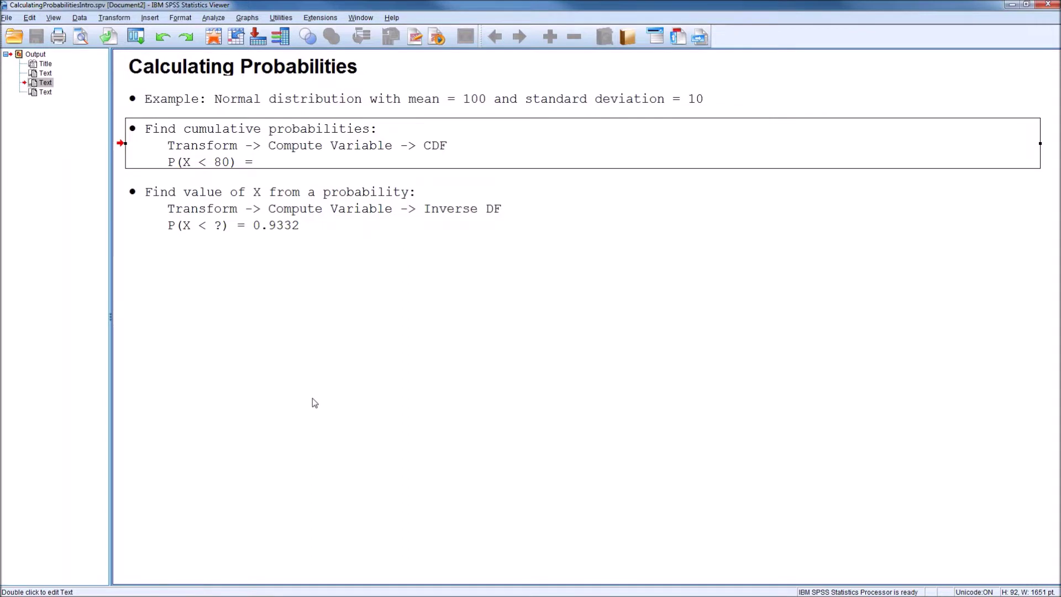
click(601, 224)
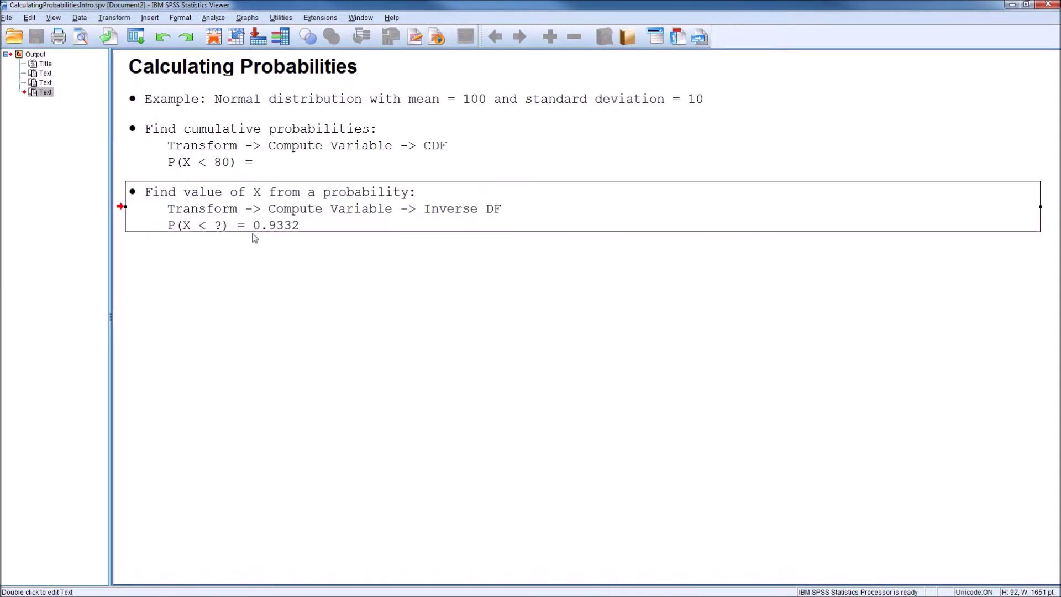
click(307, 296)
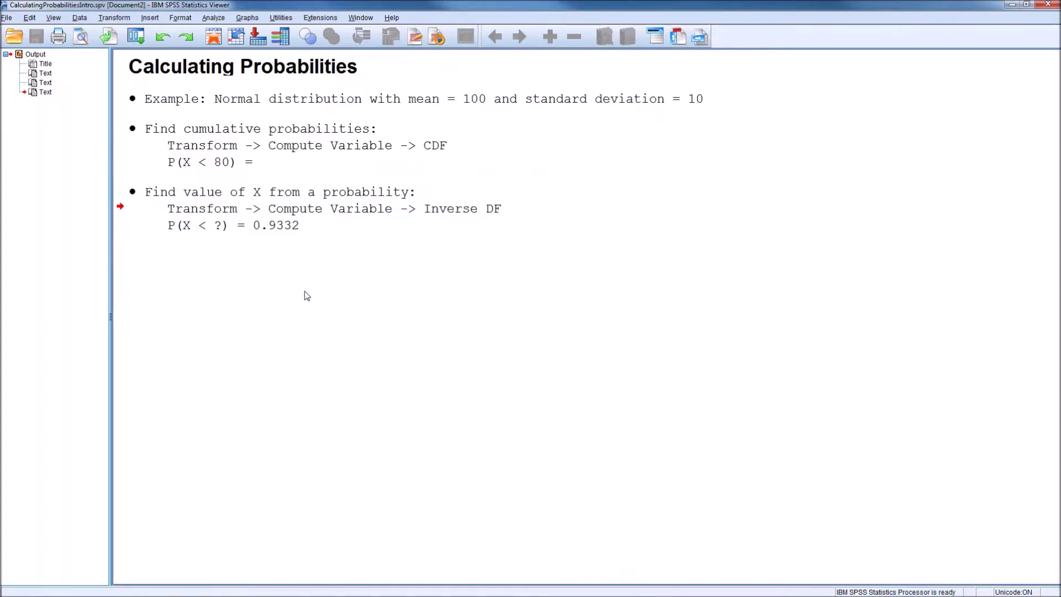
Step: Switch to the Untitled1 data set and review the values stored in variable x
click(361, 19)
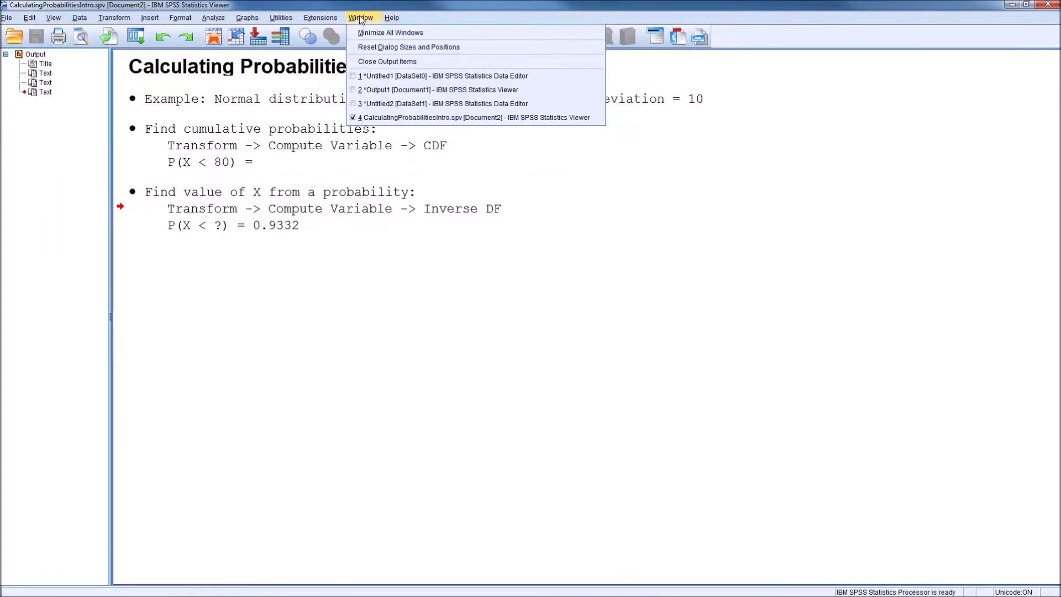
click(394, 74)
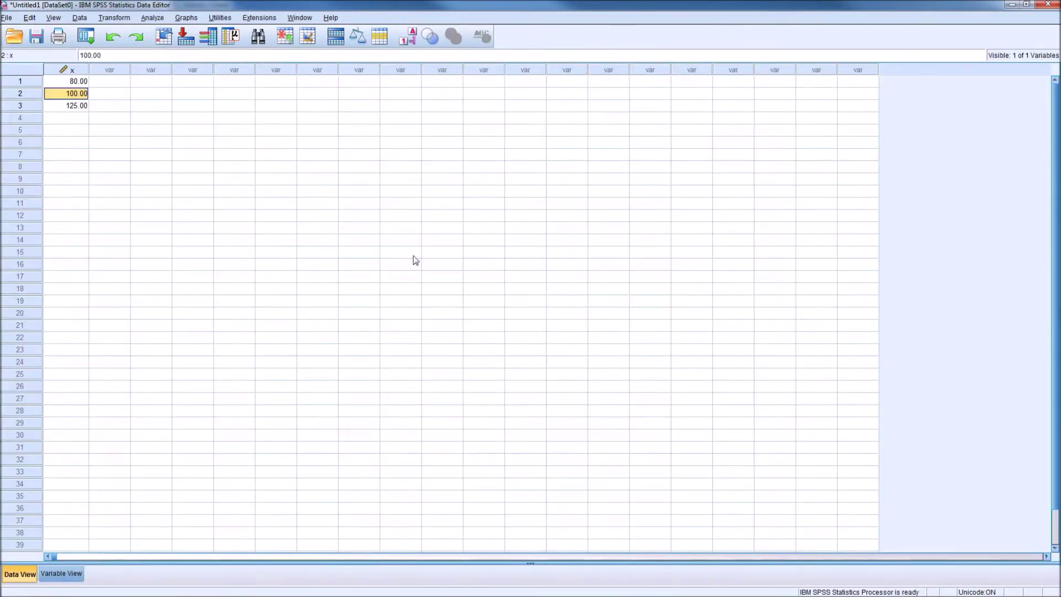
click(74, 132)
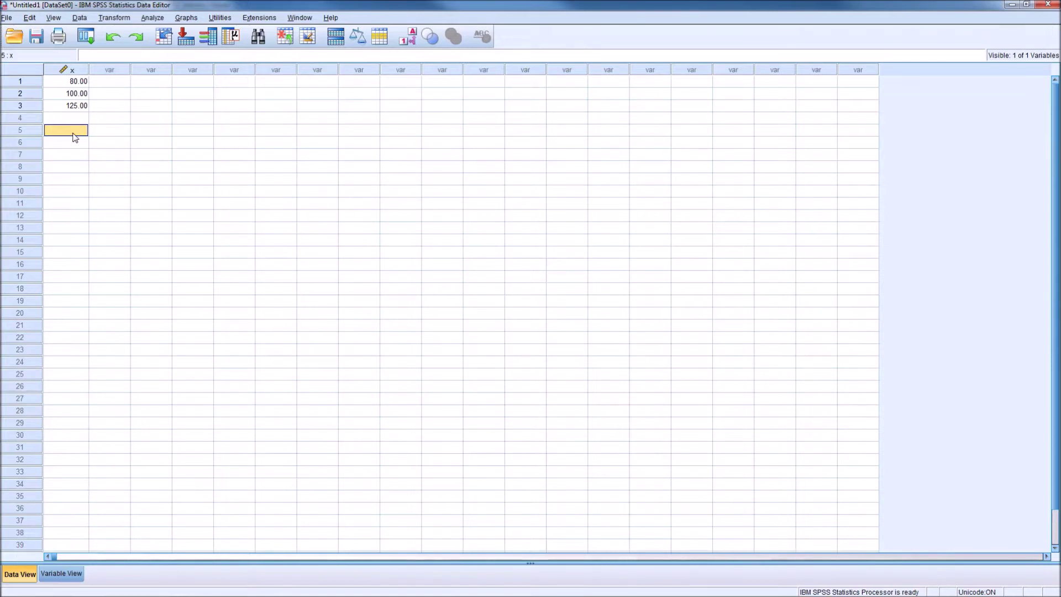
click(59, 83)
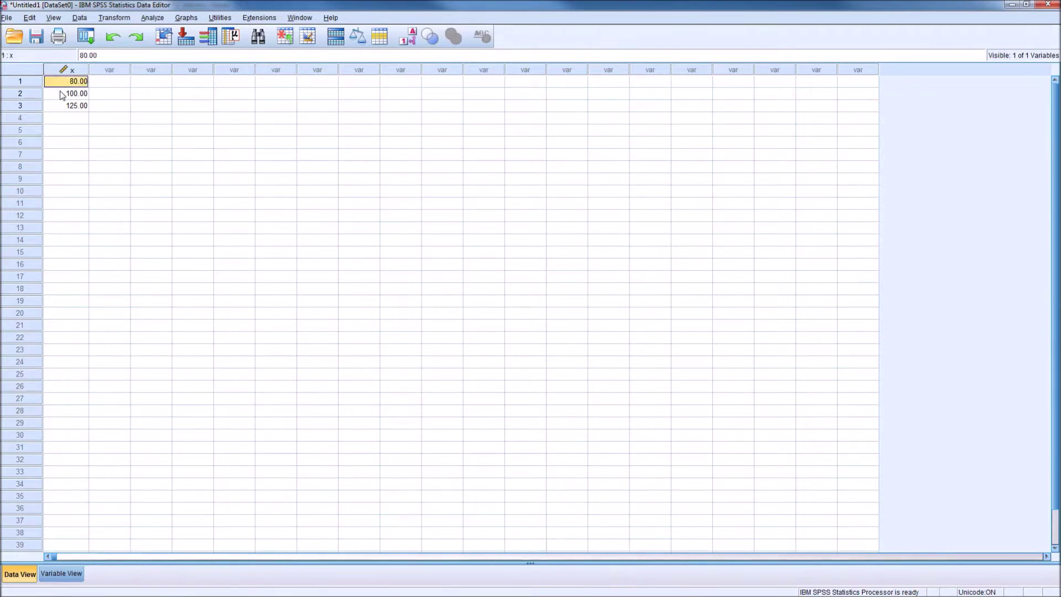
click(56, 94)
click(58, 117)
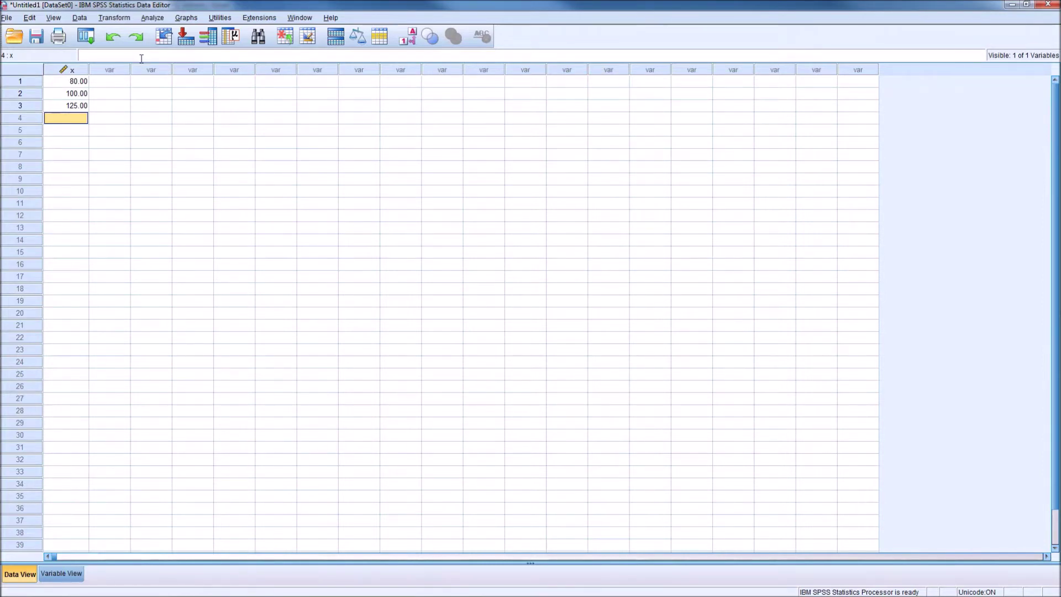
Step: Start a Compute Variable transformation and insert the Cdf.Normal function from the CDF & Noncentral CDF group into the numeric expression
click(113, 17)
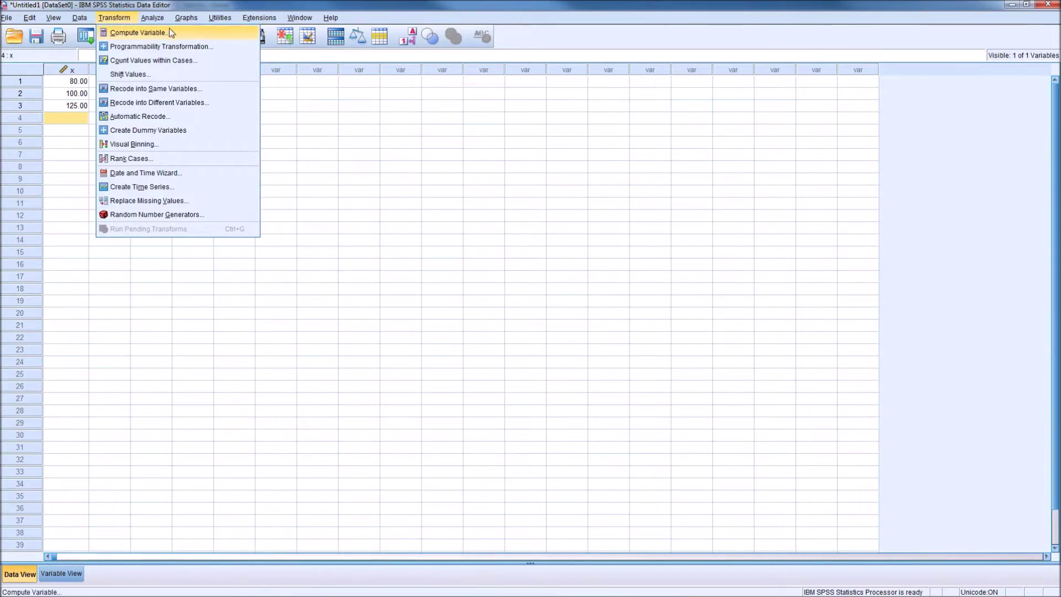
click(216, 38)
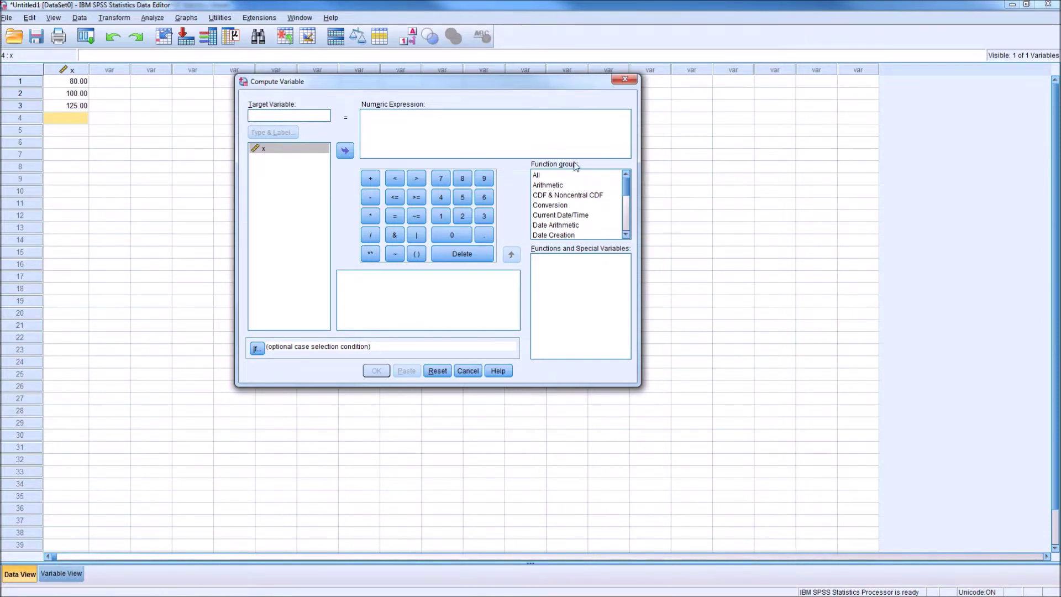
click(598, 206)
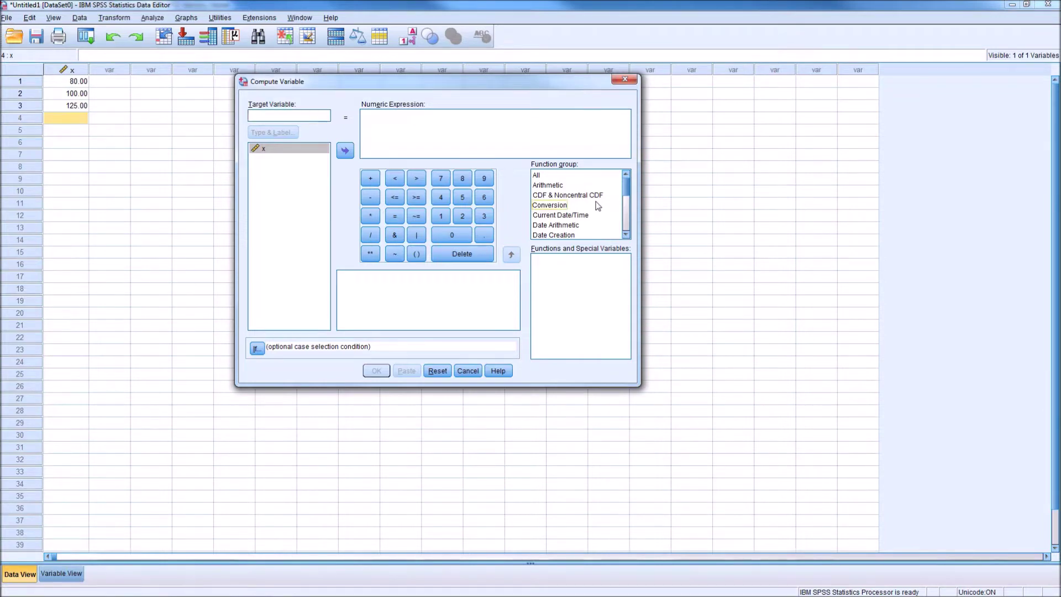
click(565, 198)
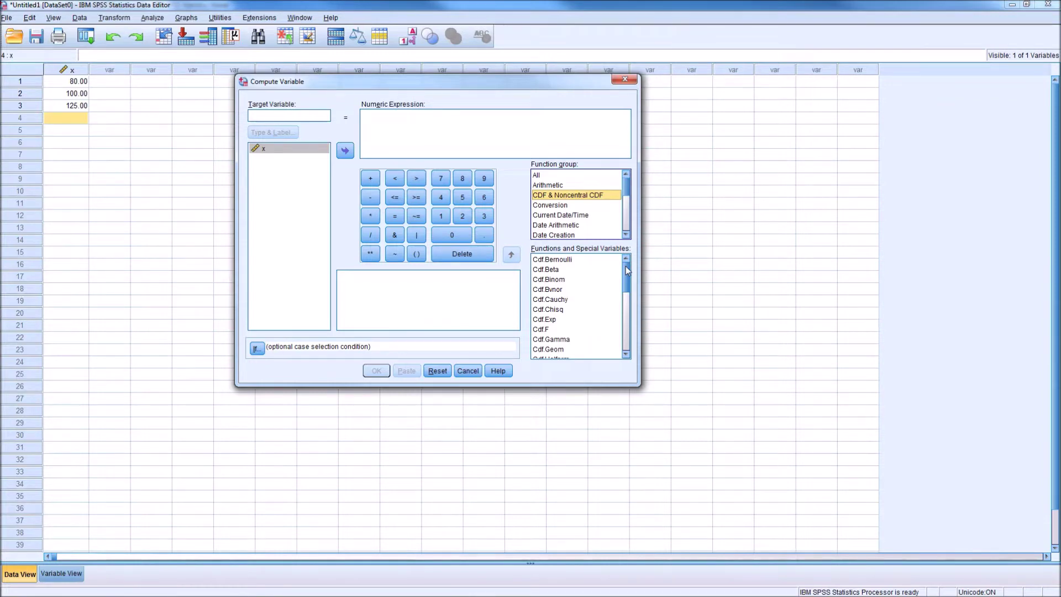
drag(625, 267, 628, 311)
click(573, 295)
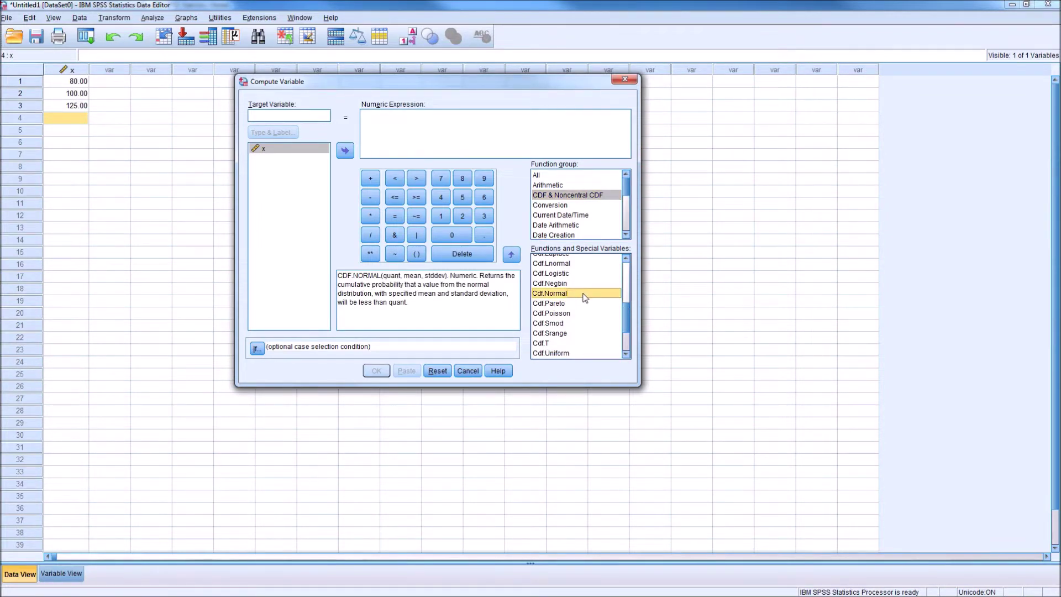
double_click(585, 298)
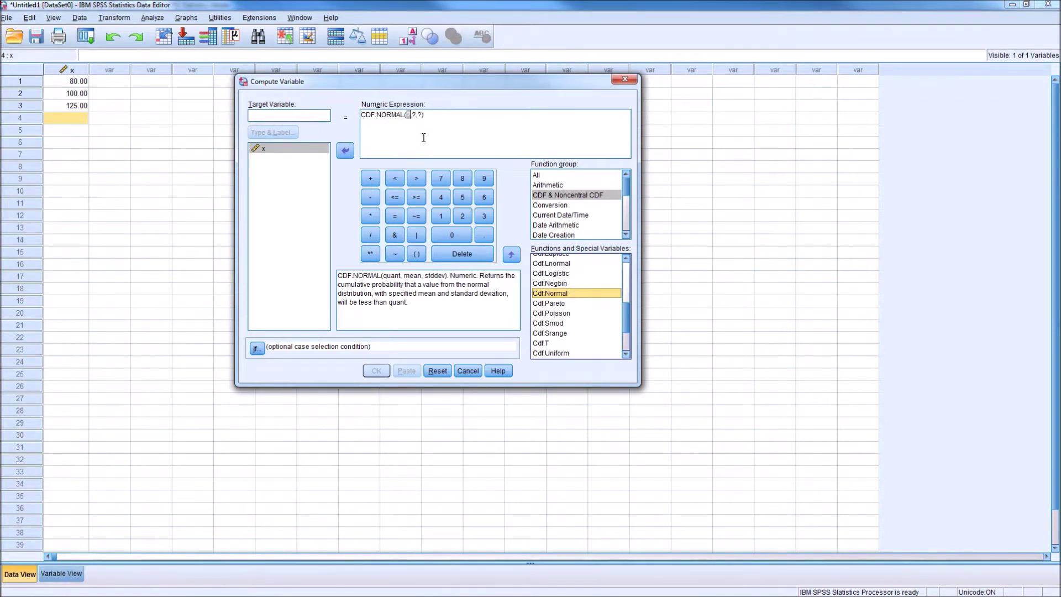
click(440, 116)
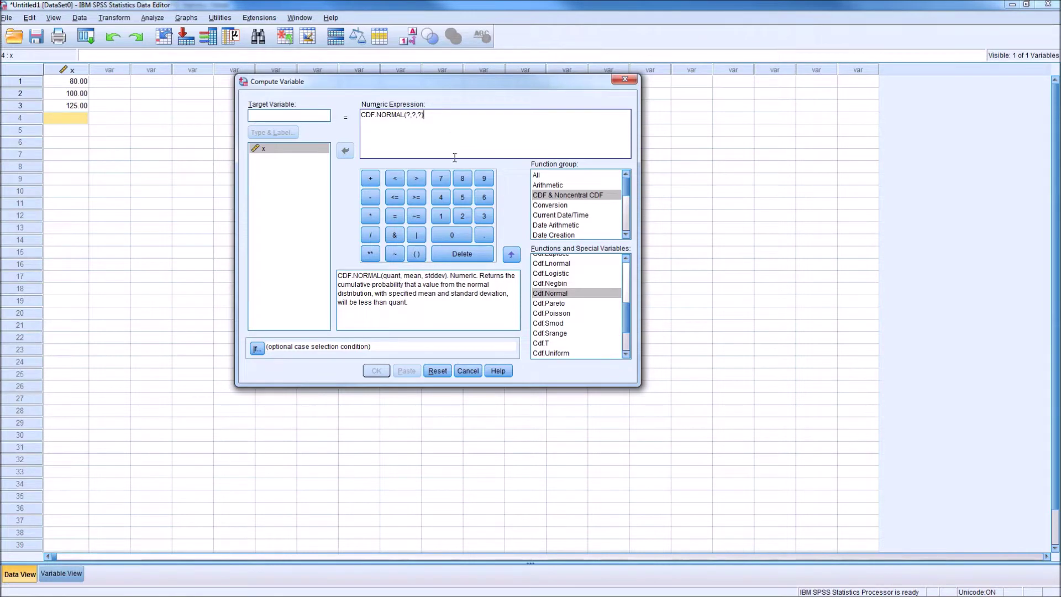
drag(625, 314, 617, 272)
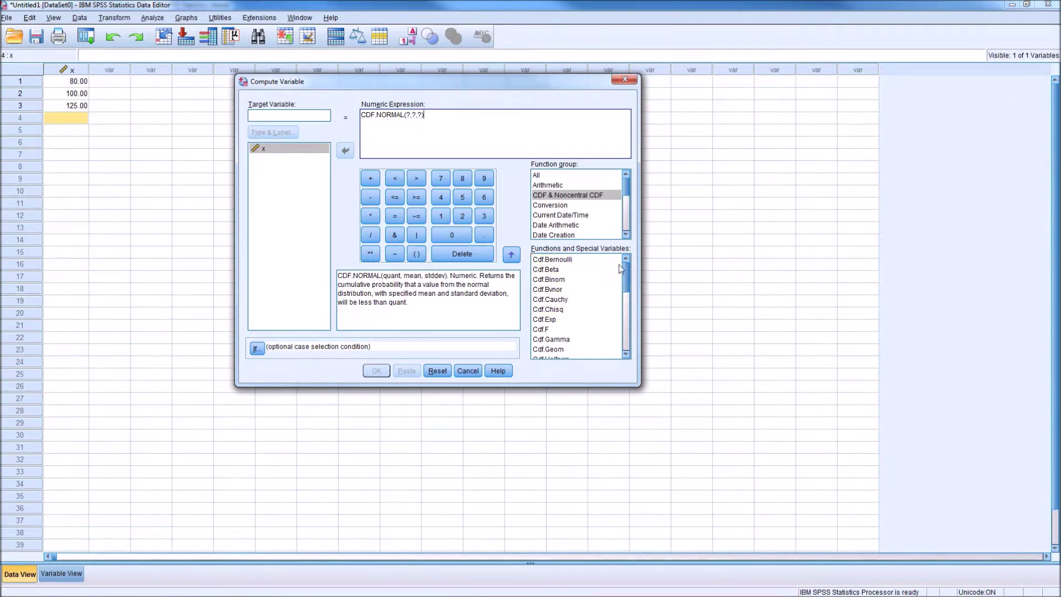
drag(628, 269, 625, 294)
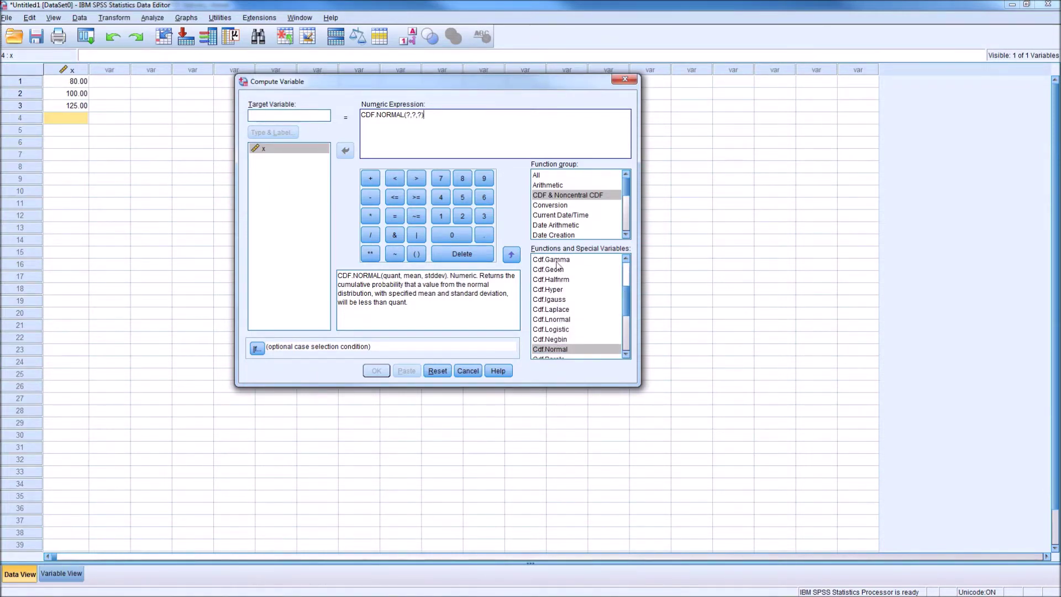
drag(628, 301, 621, 273)
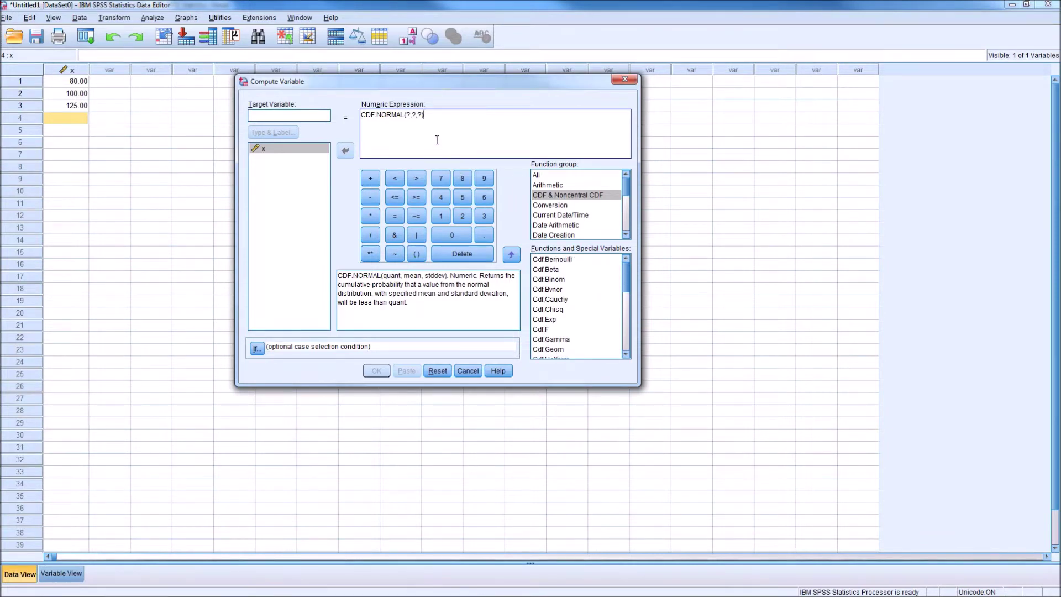
click(426, 117)
click(462, 128)
drag(406, 115, 427, 116)
click(436, 119)
Step: Fill in the CDF.NORMAL arguments with variable x as the quantity, 100 as the mean and 10 as the standard deviation
double_click(409, 115)
click(279, 149)
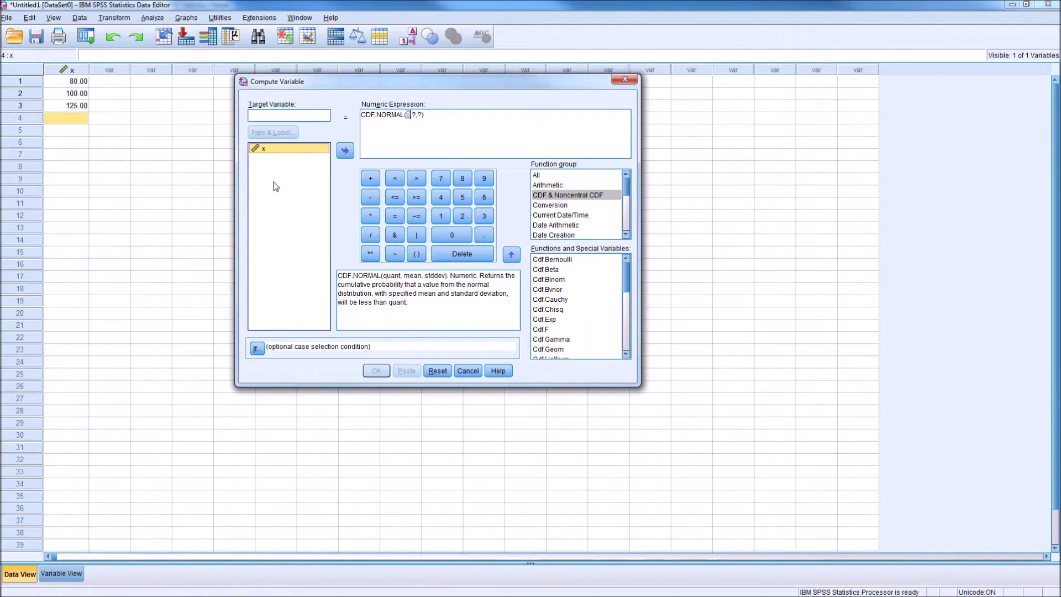
click(345, 150)
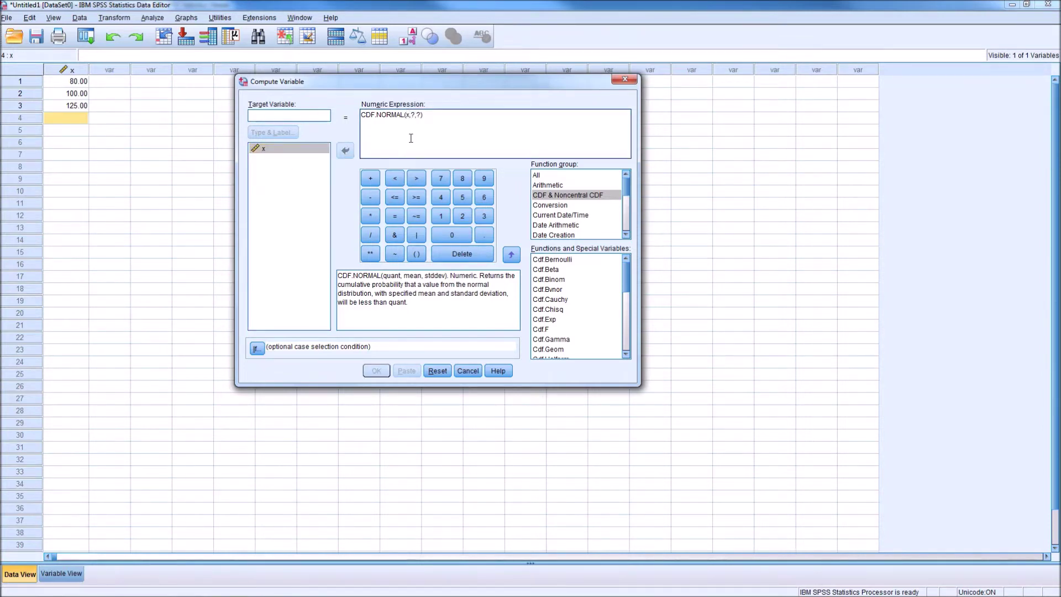
double_click(414, 115)
text(100)
key(BackSpace)
text(10)
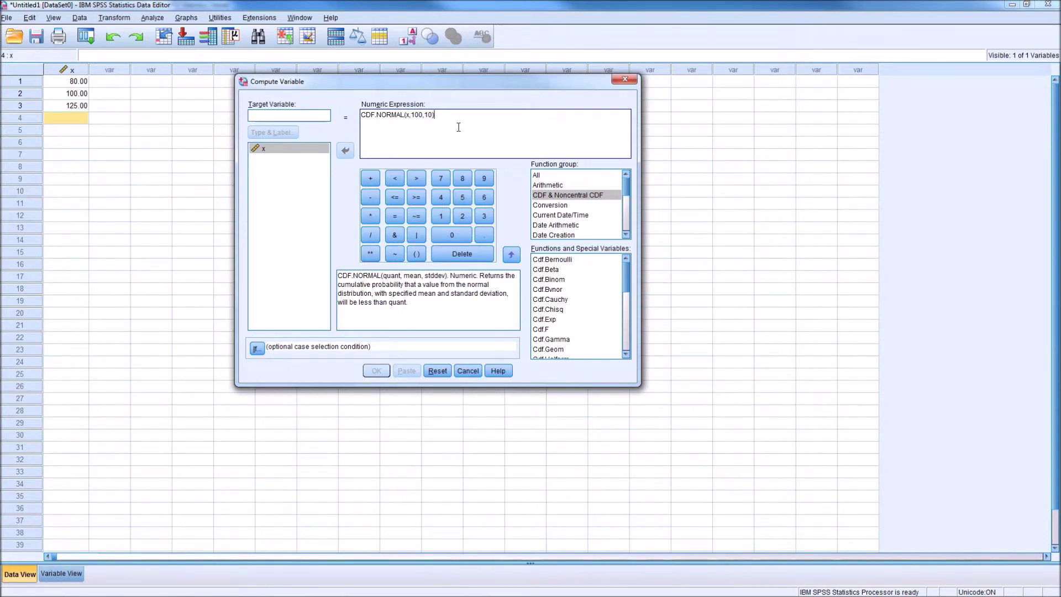
Step: Name the target variable prob and run the computation
click(252, 114)
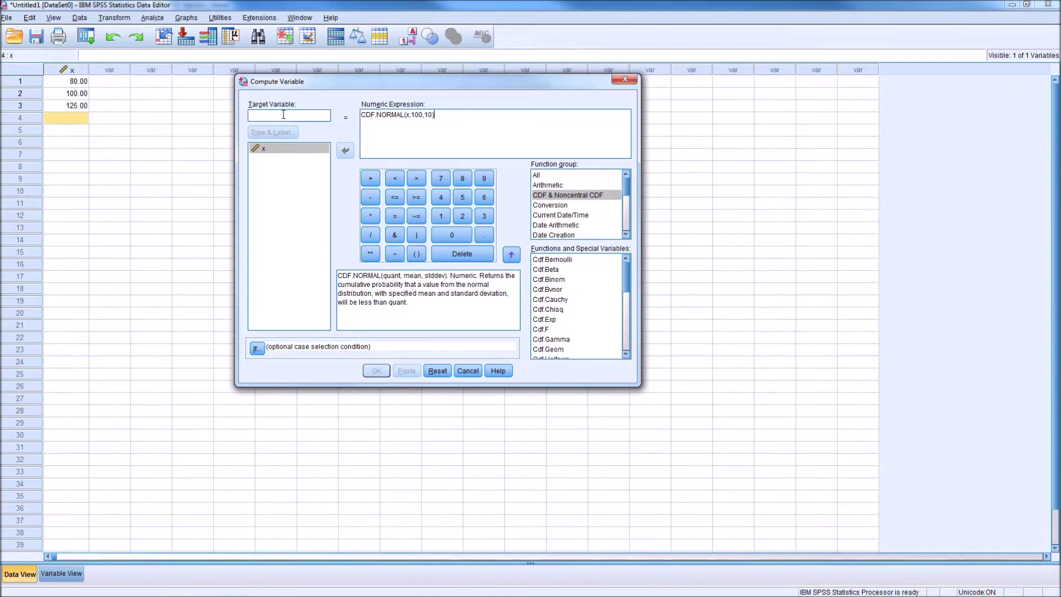
text(pr)
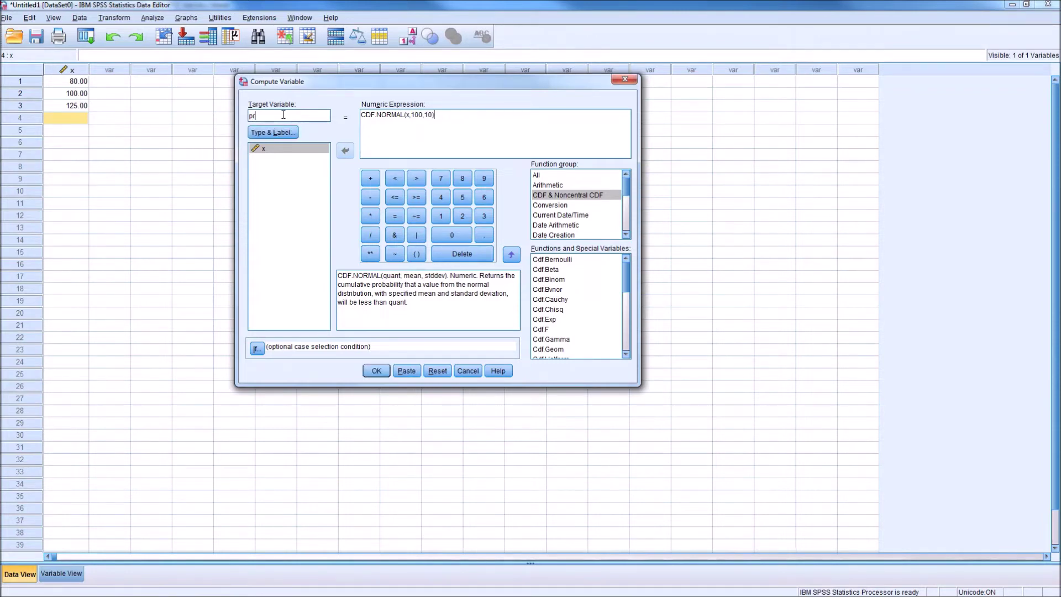
text(ob)
click(377, 370)
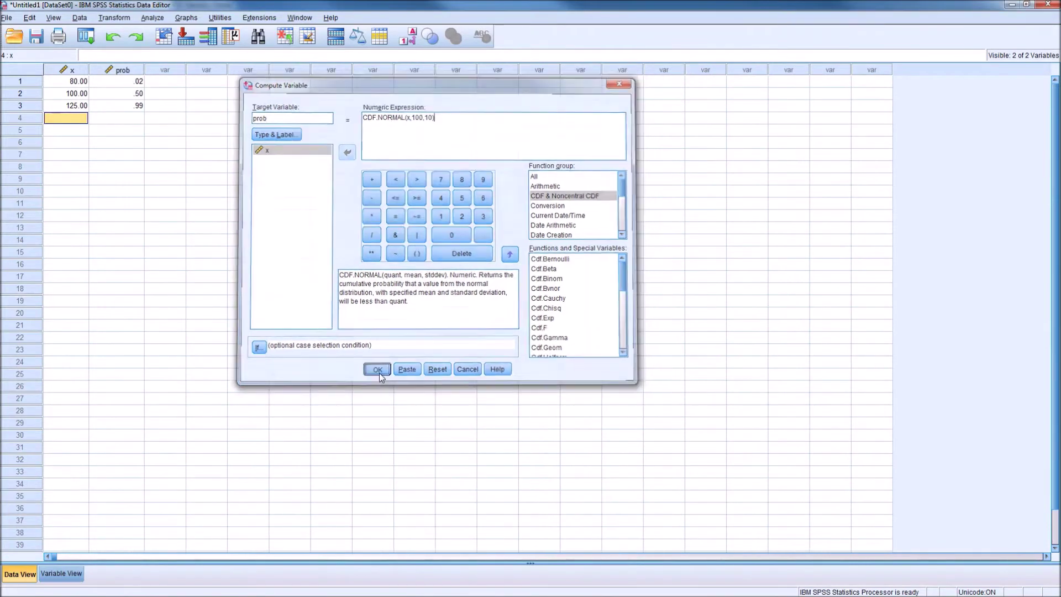
Step: Examine the computed cumulative probability in the prob column for each x value, including its unrounded value
click(127, 70)
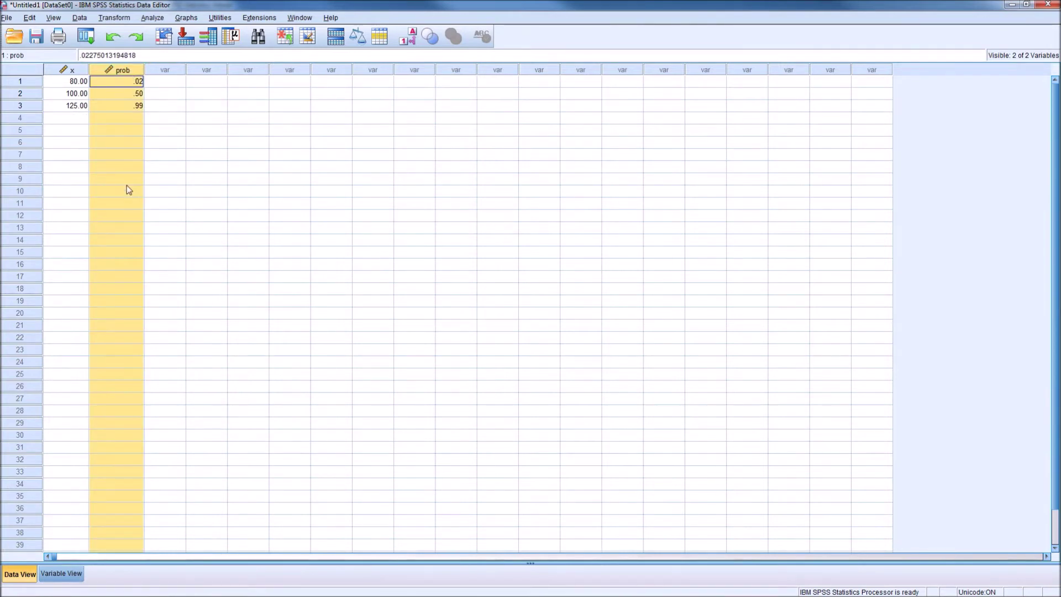
click(121, 135)
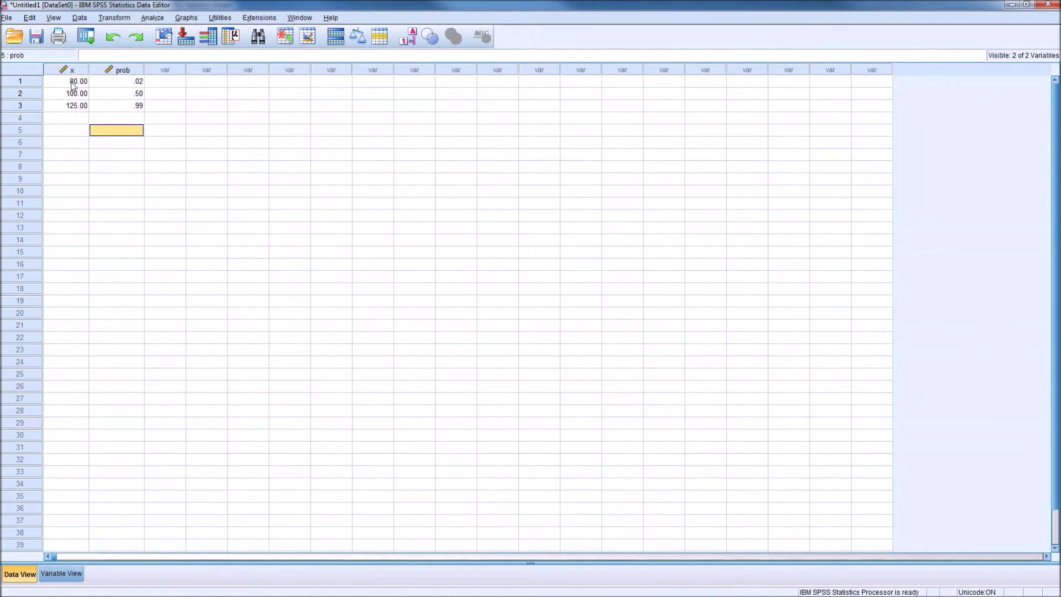
click(121, 82)
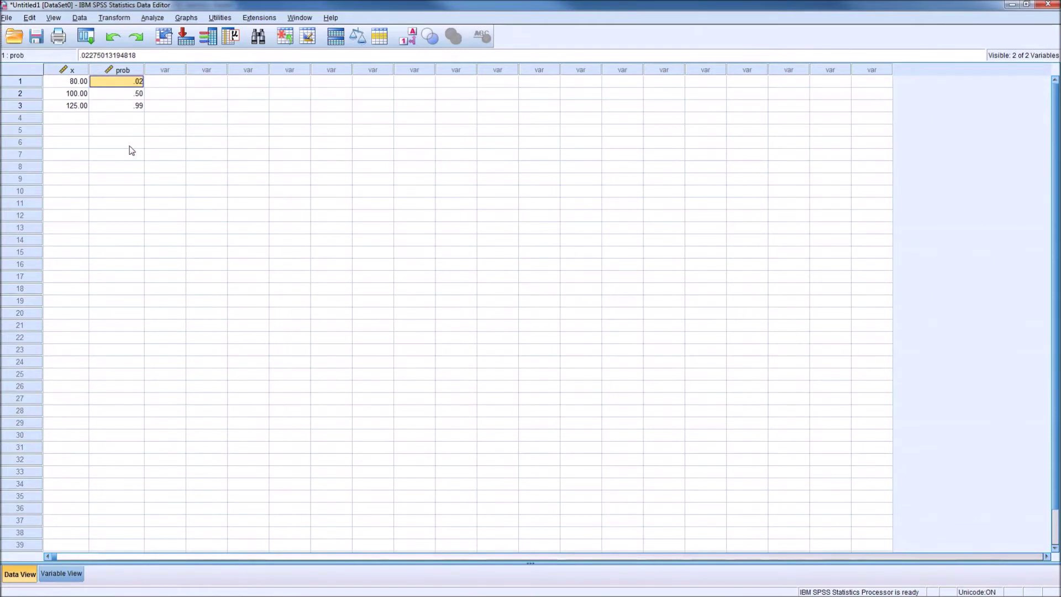
click(82, 95)
click(115, 95)
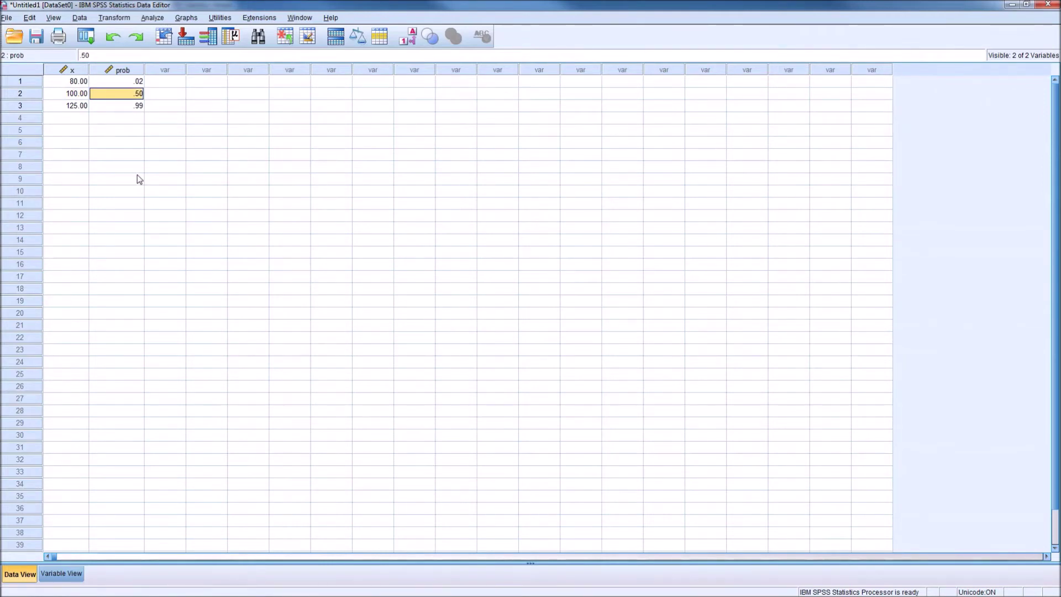
click(114, 106)
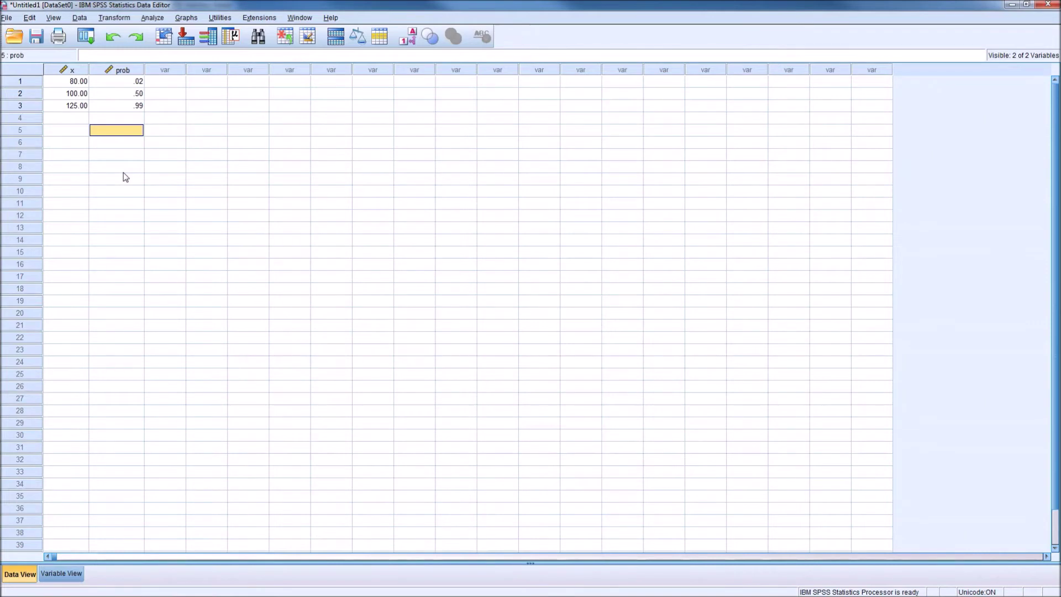
Step: Switch to the Untitled2 data set and review the probabilities stored in its prob column
click(301, 19)
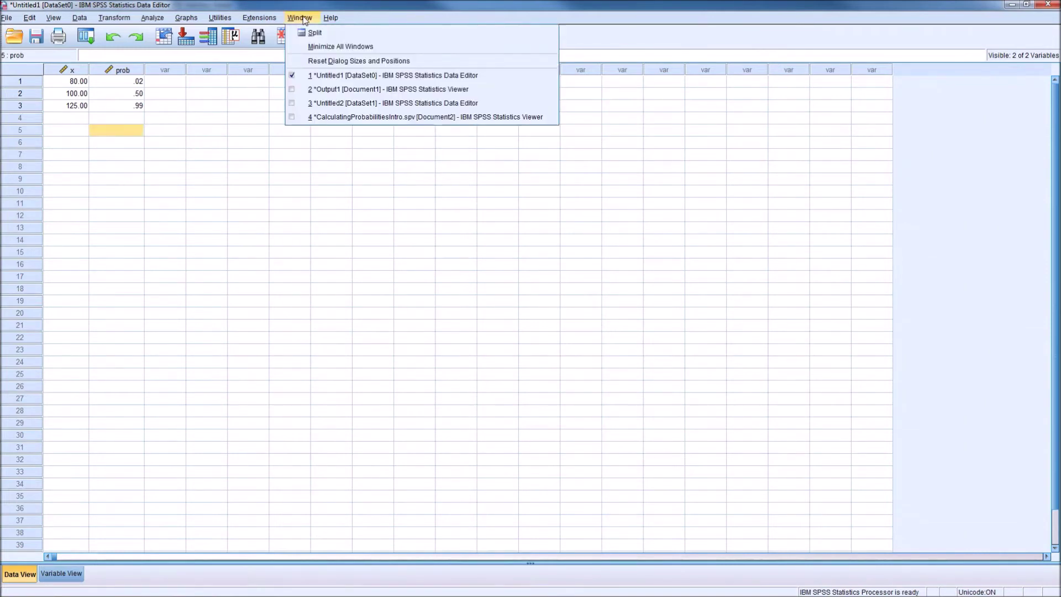
click(332, 103)
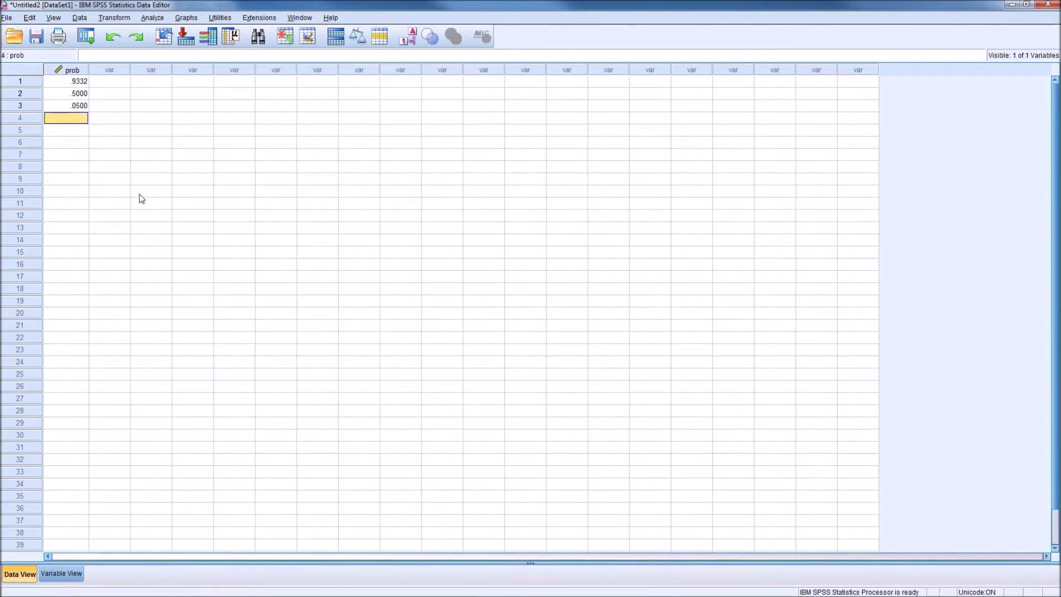
click(73, 70)
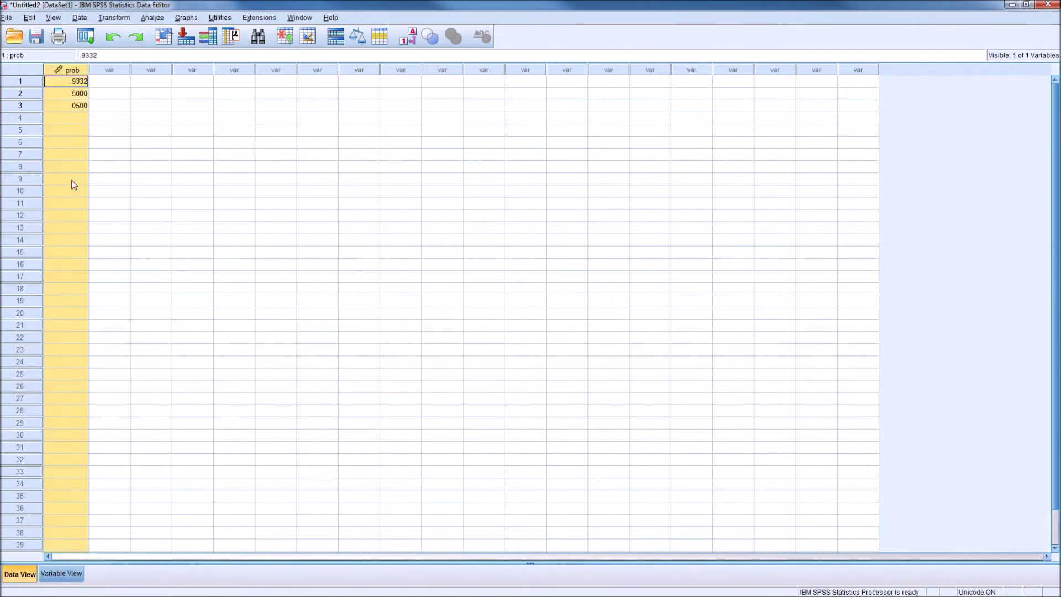
click(70, 133)
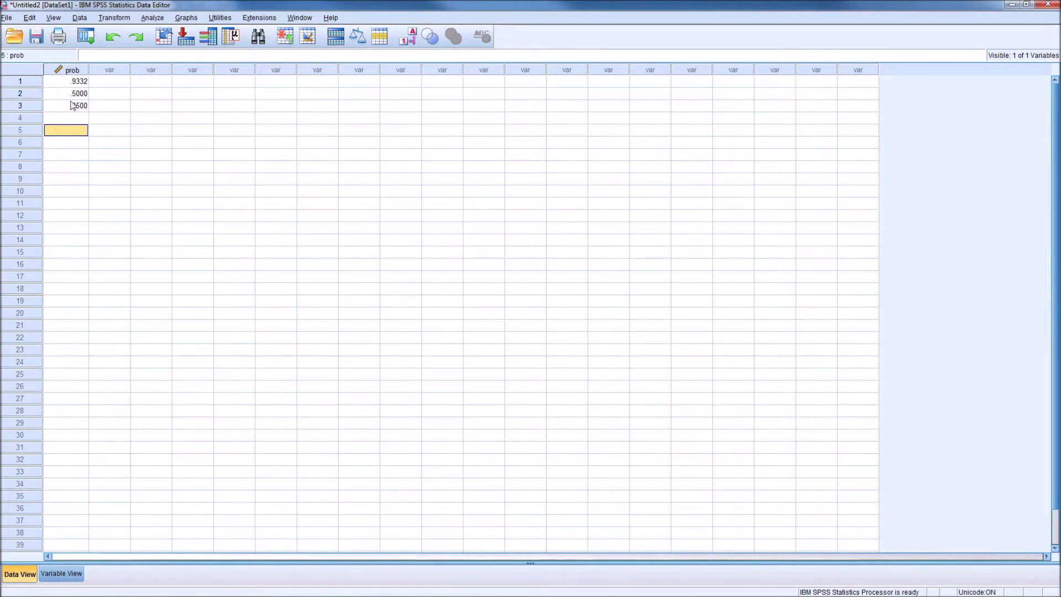
click(63, 83)
click(60, 95)
click(59, 106)
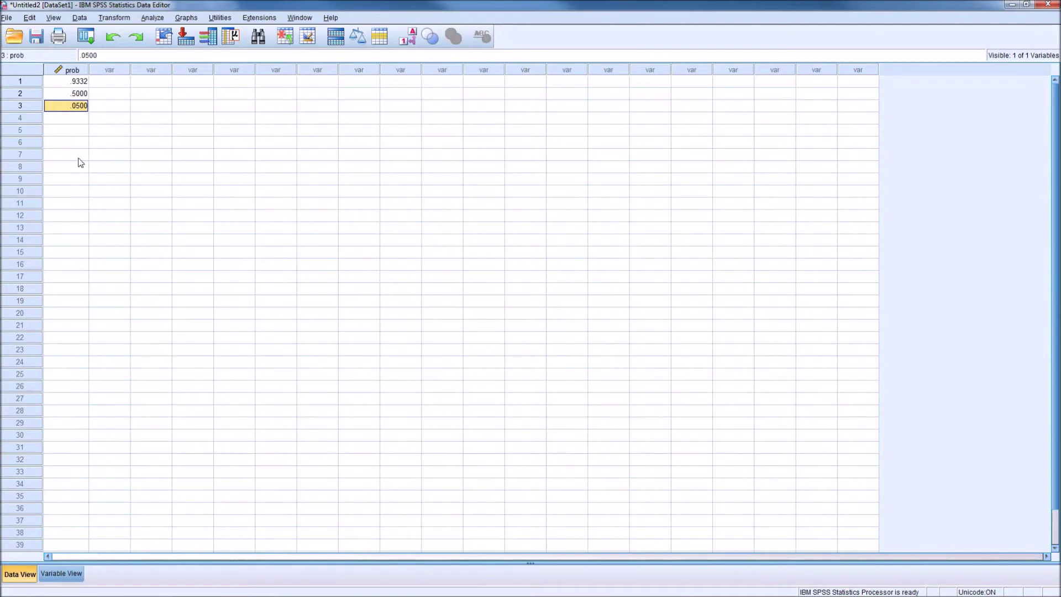
click(70, 132)
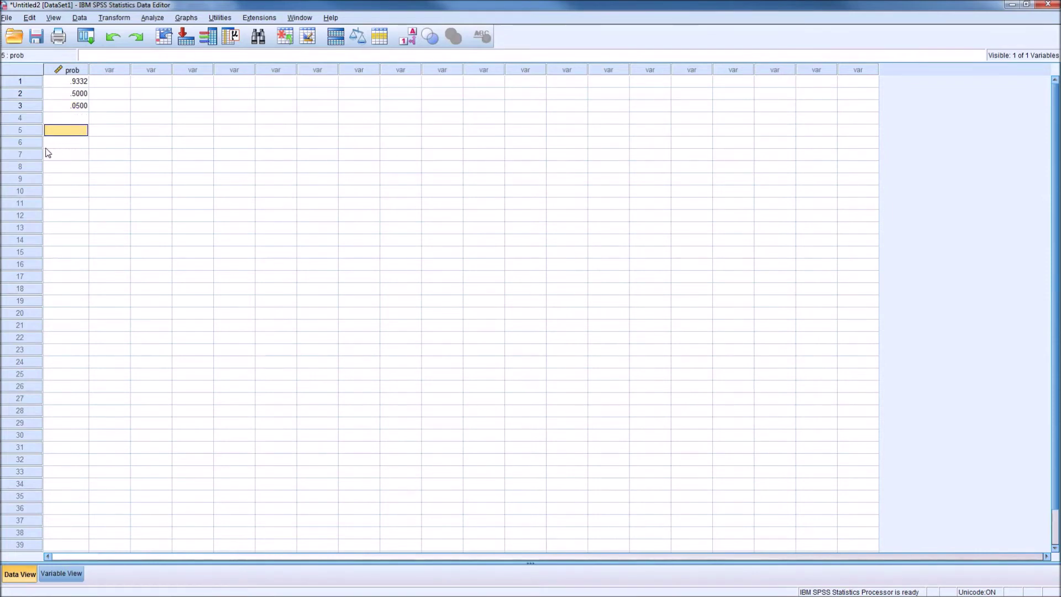
Step: Examine the three prob entries one at a time as the cumulative probabilities for the inverse calculation
click(63, 83)
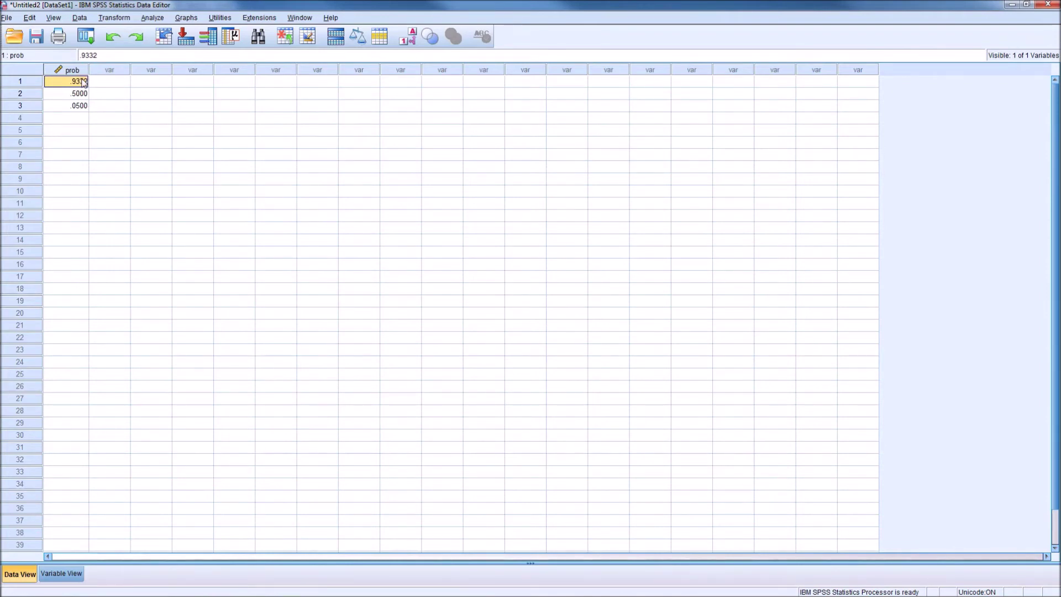
click(62, 135)
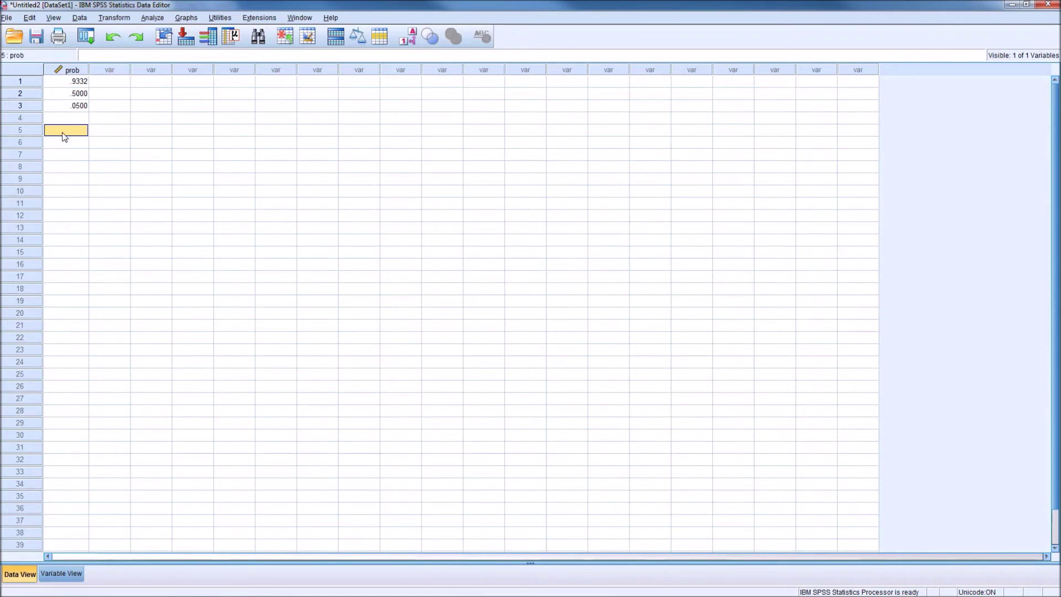
click(62, 94)
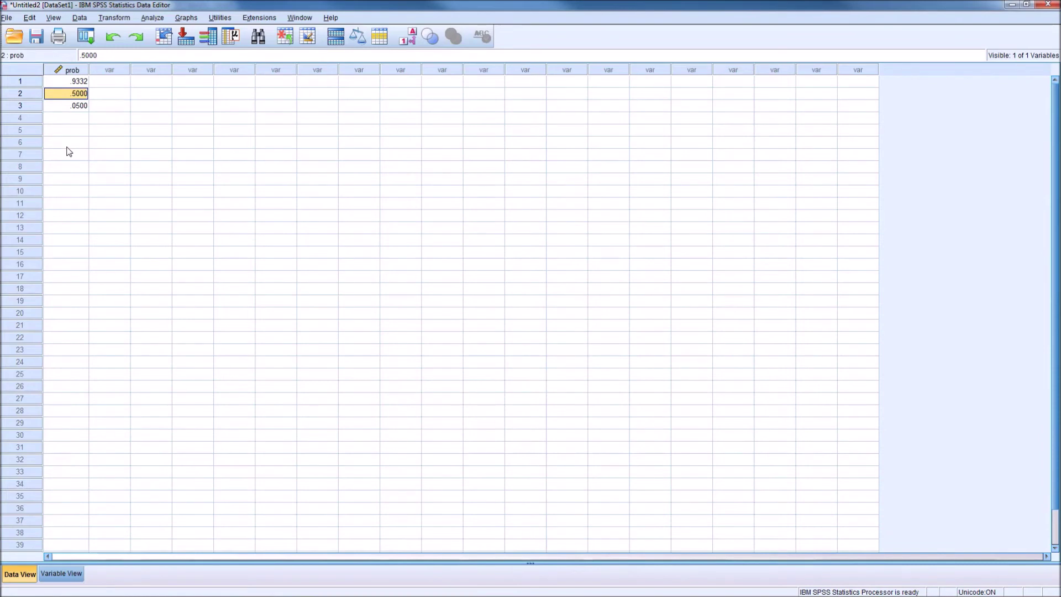
click(57, 108)
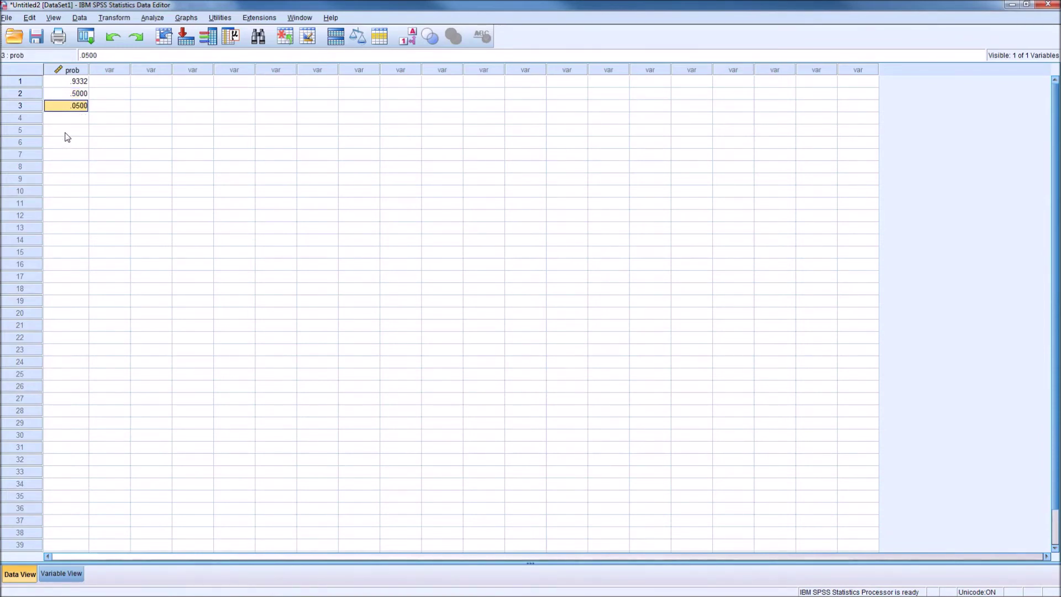
click(65, 132)
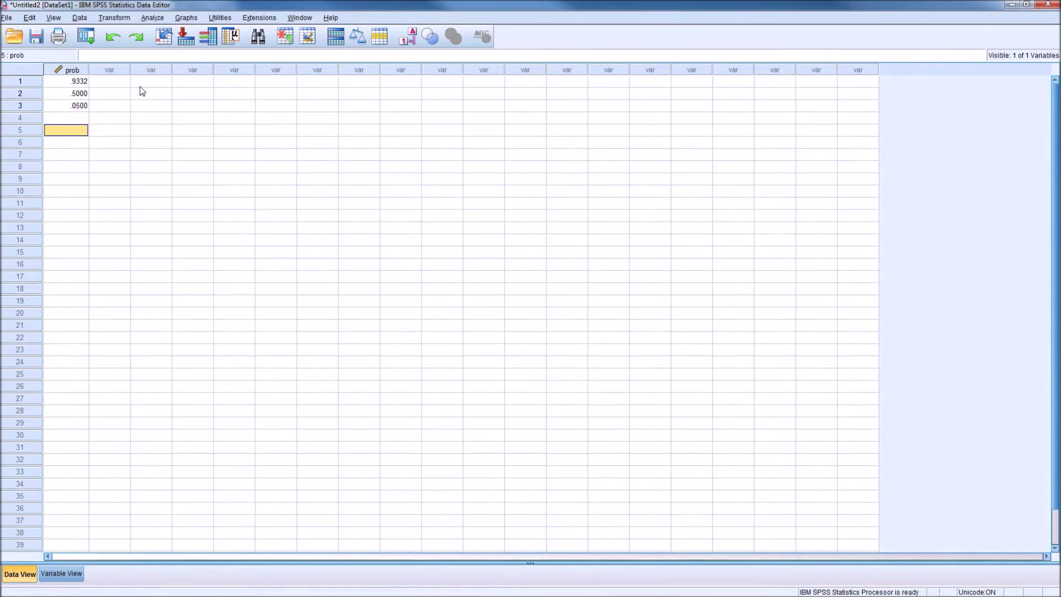
Step: Start a Compute Variable calculation and insert the Idf.Normal function from the Inverse DF group into the numeric expression
click(124, 20)
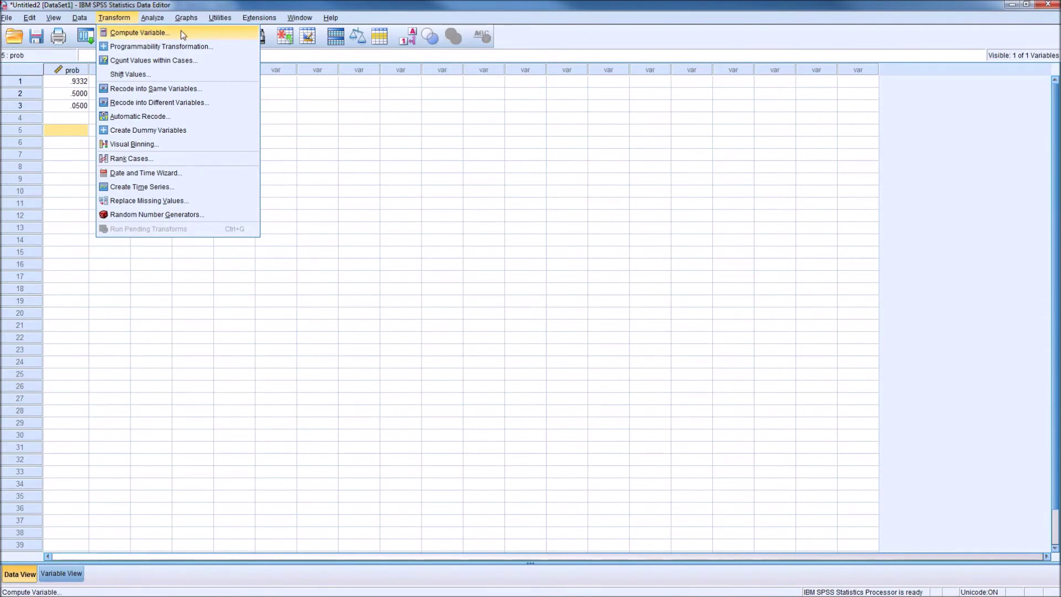
click(203, 36)
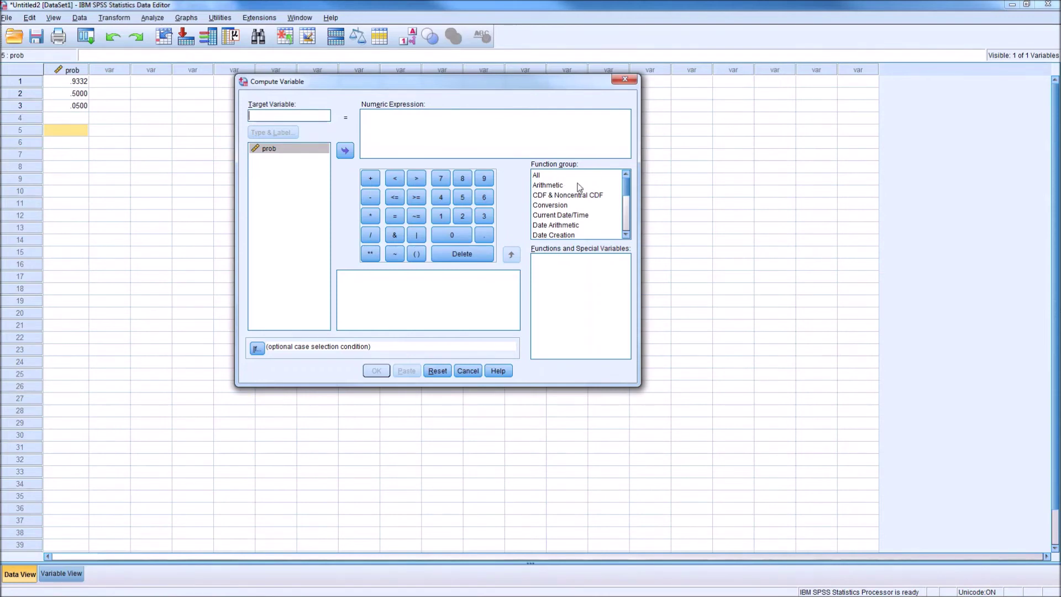
drag(625, 181, 625, 197)
click(607, 202)
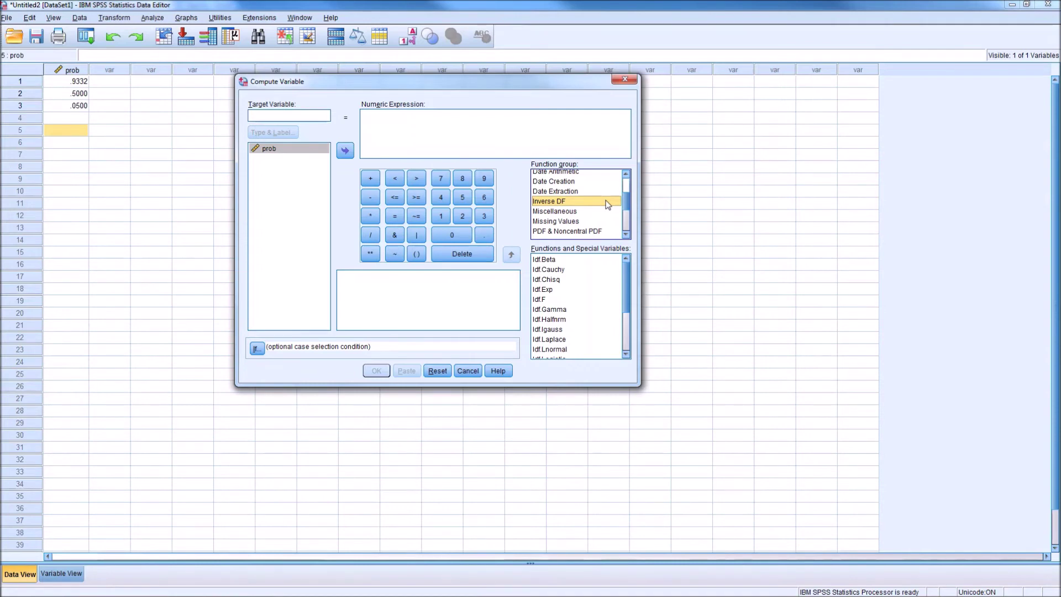
scroll(625, 269, down, 3)
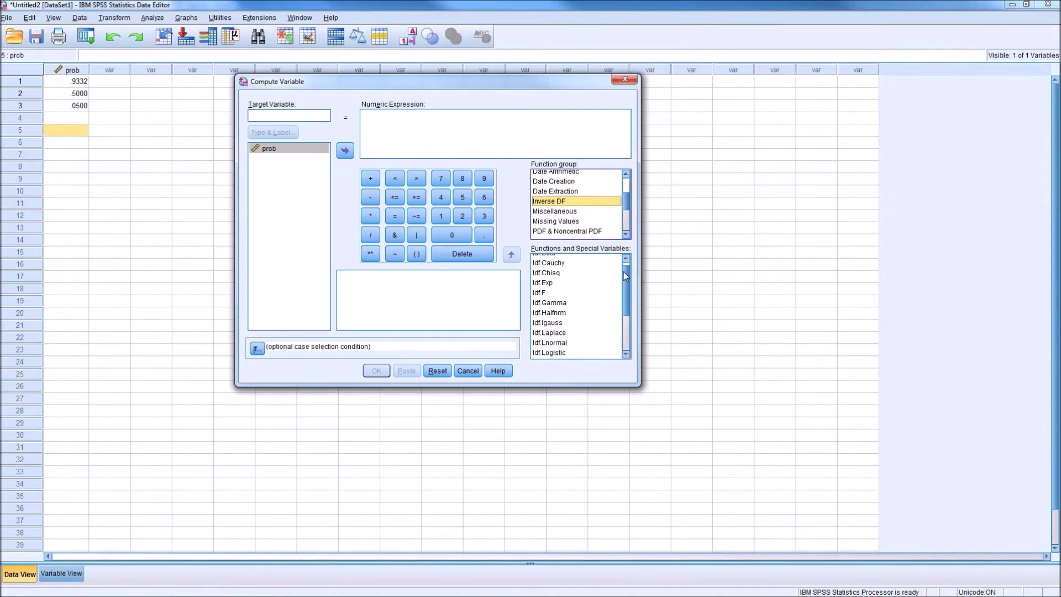
drag(628, 285, 576, 312)
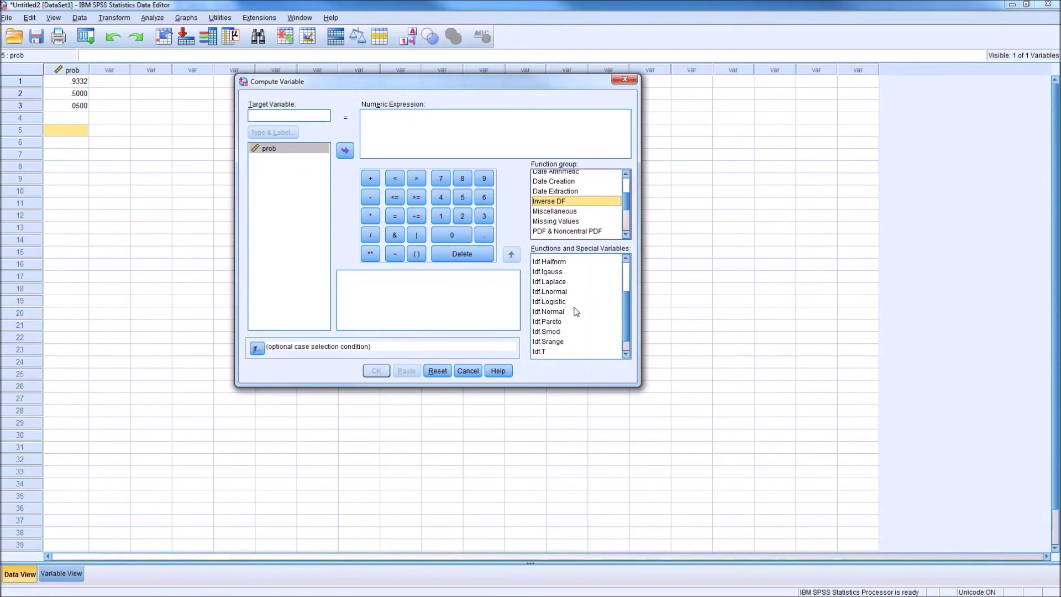
click(563, 311)
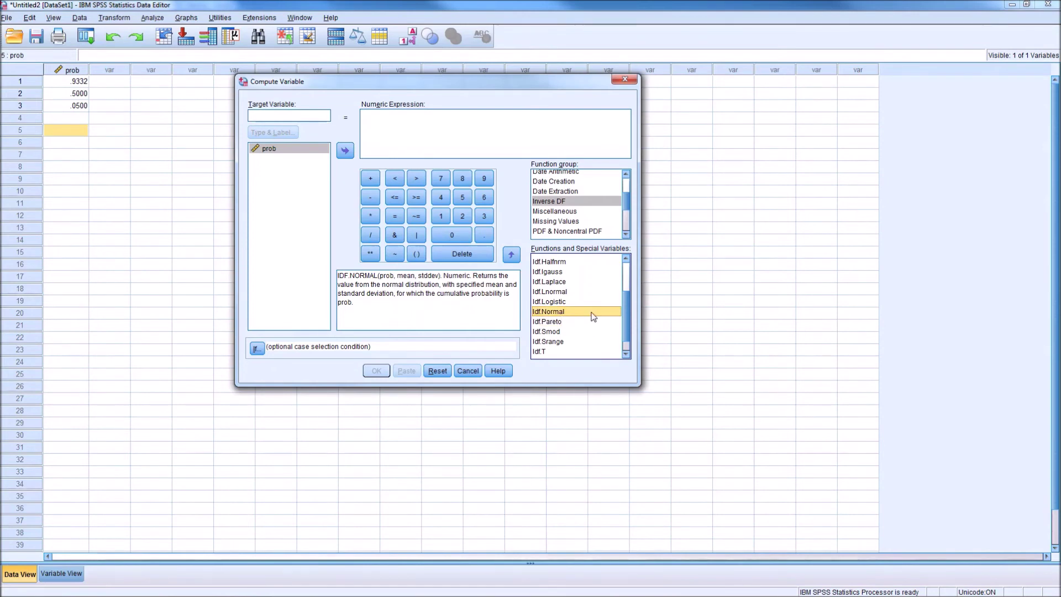
double_click(592, 316)
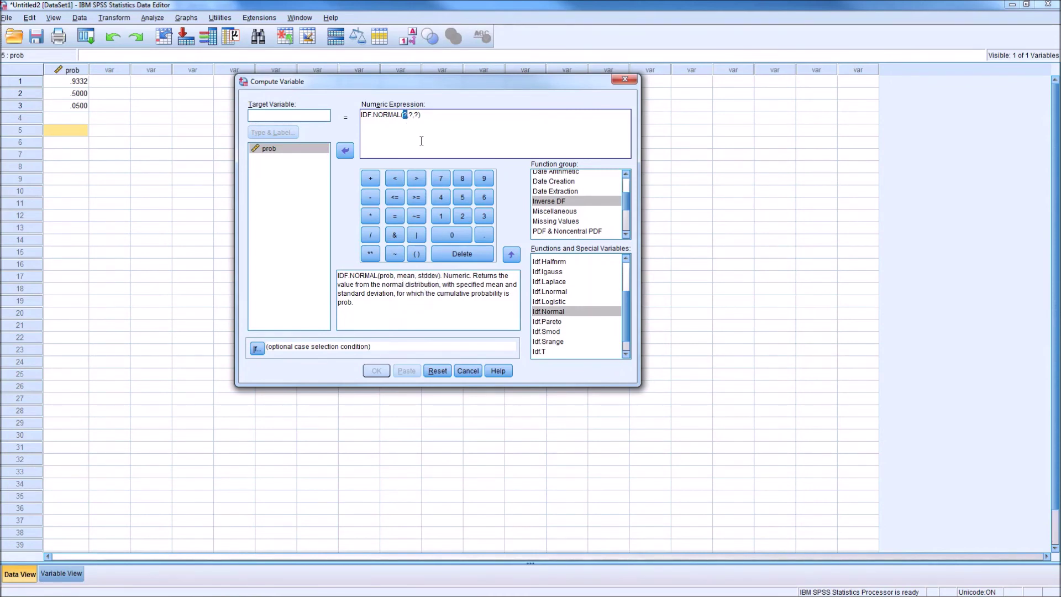
Step: Fill in the IDF.NORMAL arguments with variable prob as the probability, 100 as the mean and 10 as the standard deviation
click(291, 149)
click(345, 151)
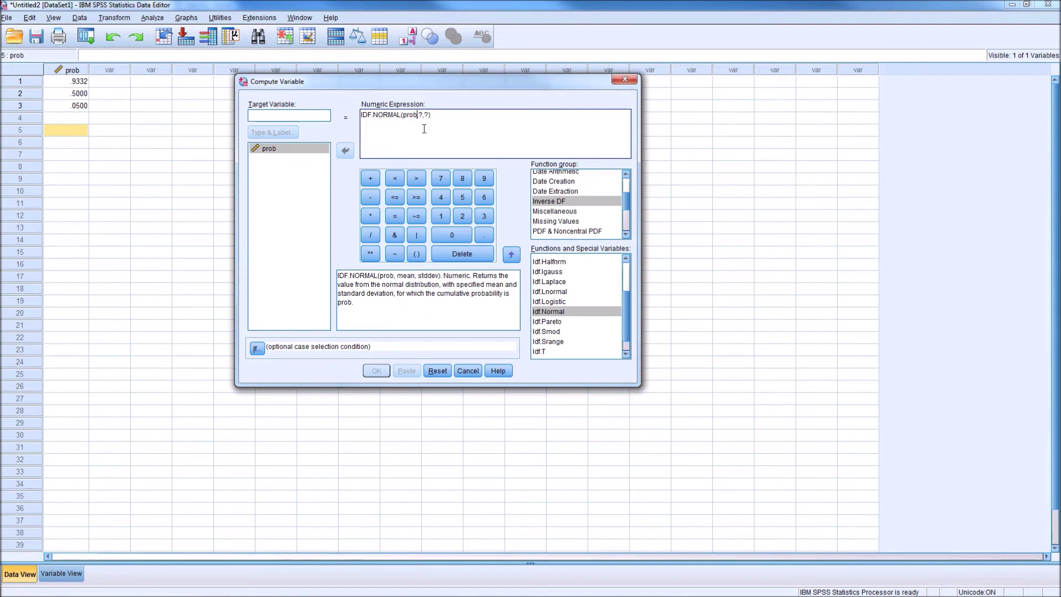
text(100,10)
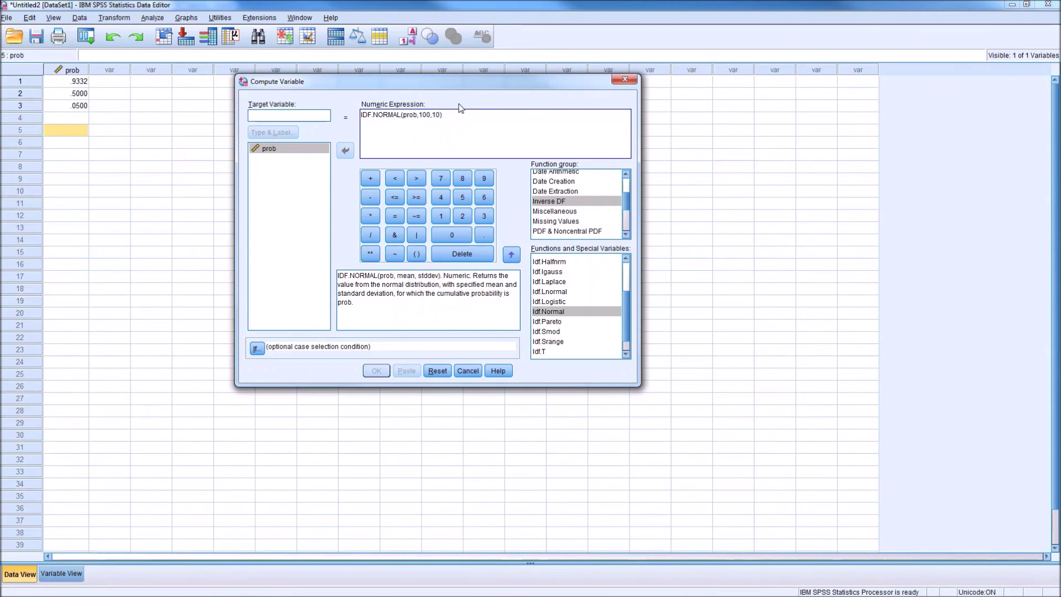
drag(404, 115, 449, 116)
click(460, 136)
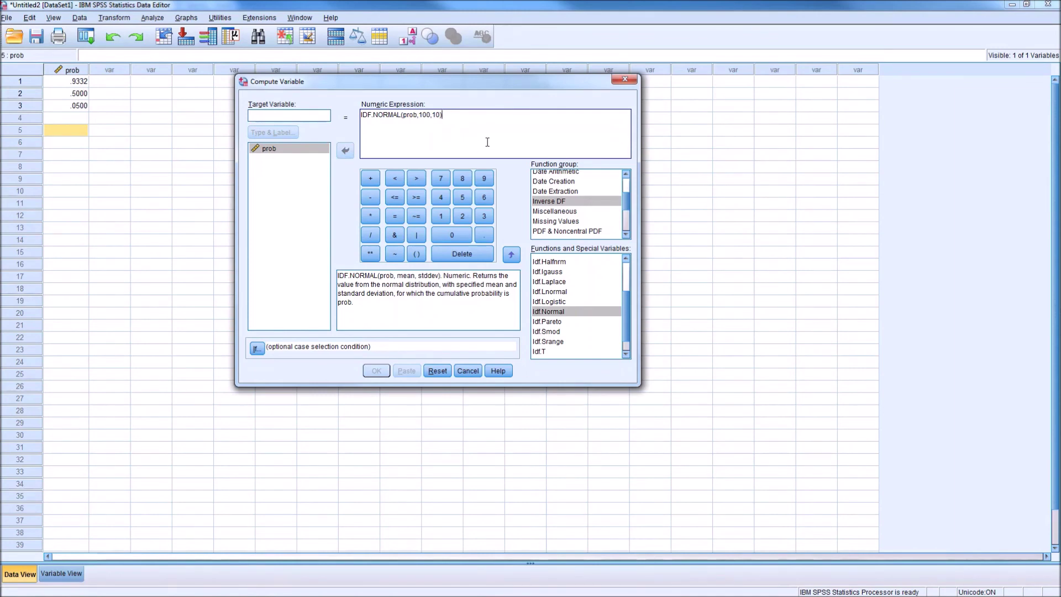
Step: Name the target variable x and run the inverse normal computation
click(305, 113)
text(x)
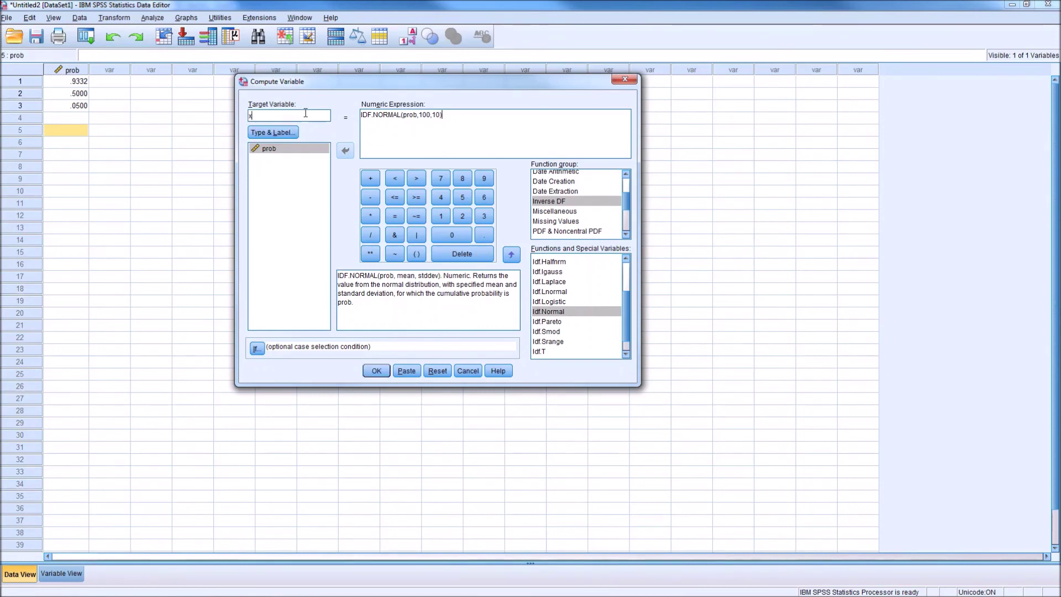
click(374, 371)
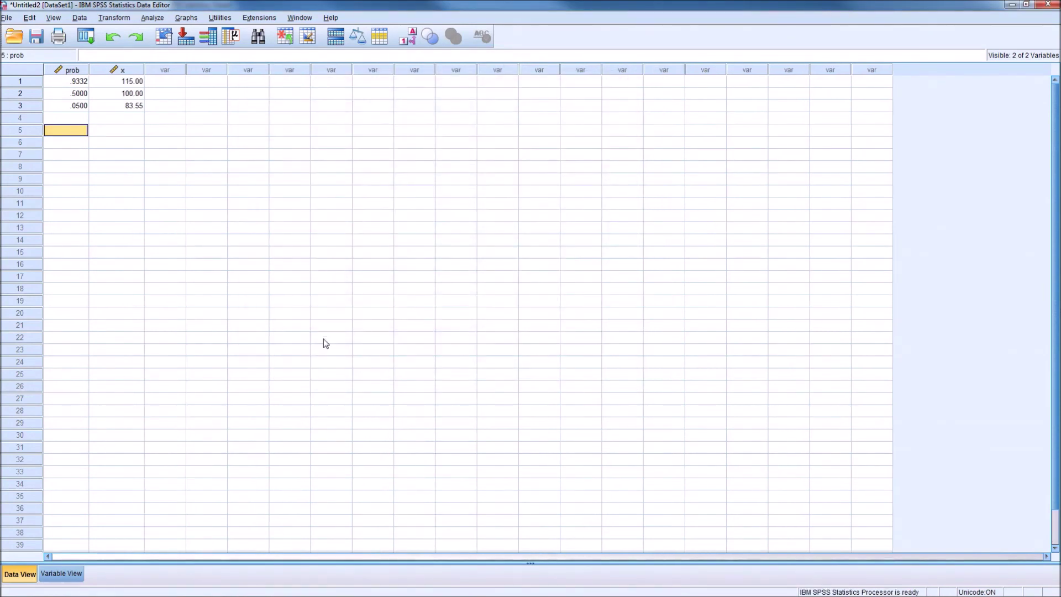
Step: Examine the computed values in the x column against their probabilities, including the unrounded value in the first row
click(123, 71)
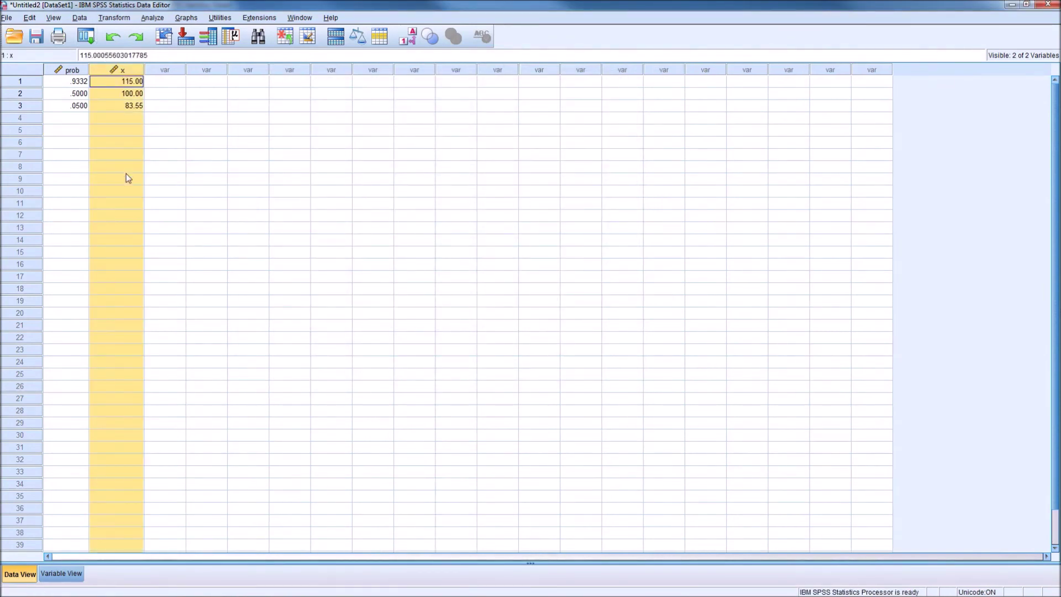
click(122, 135)
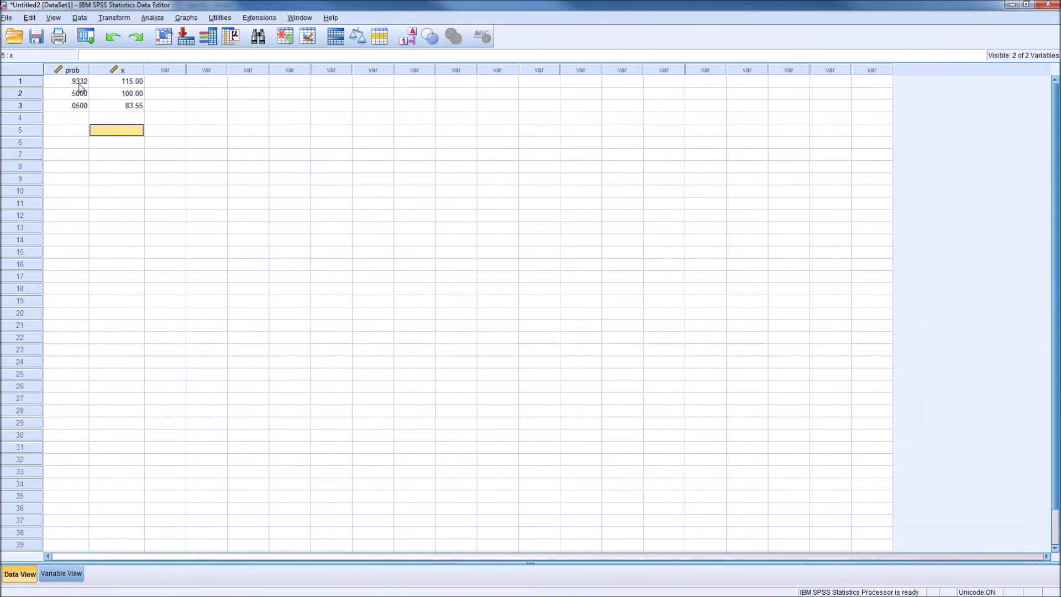
click(121, 84)
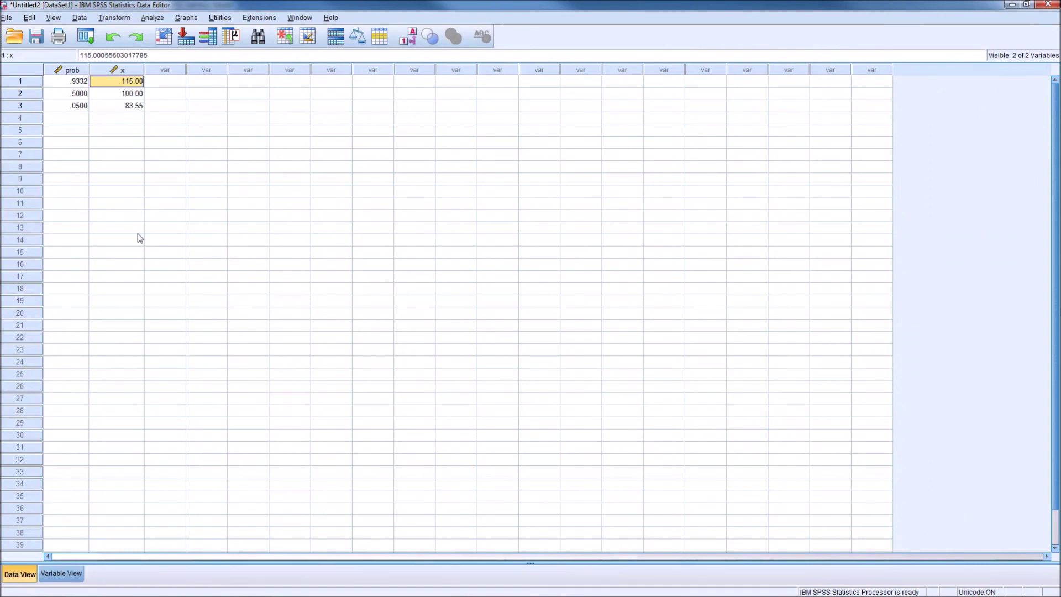
click(117, 144)
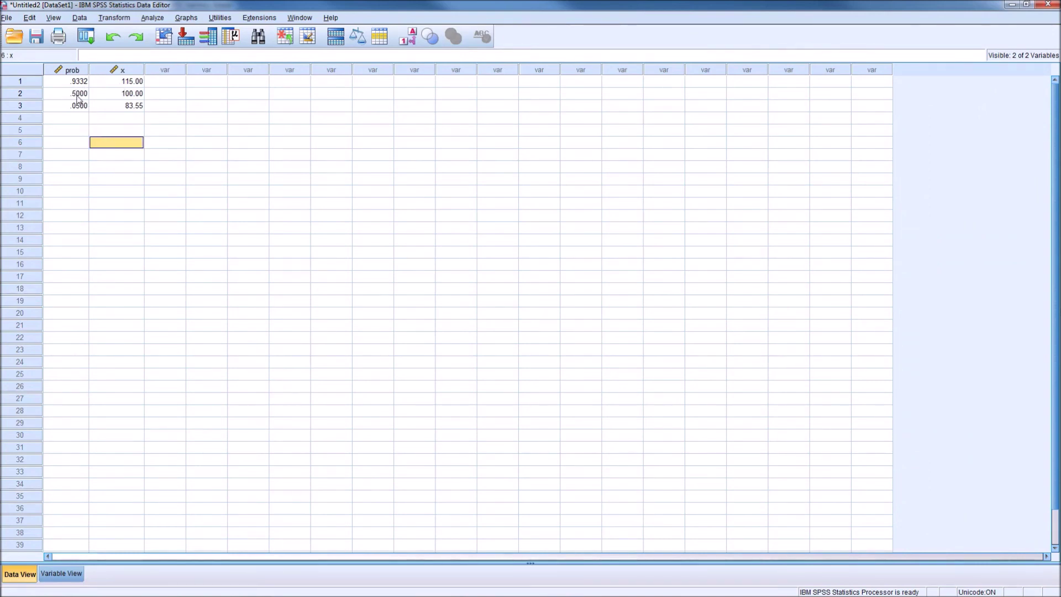
click(127, 95)
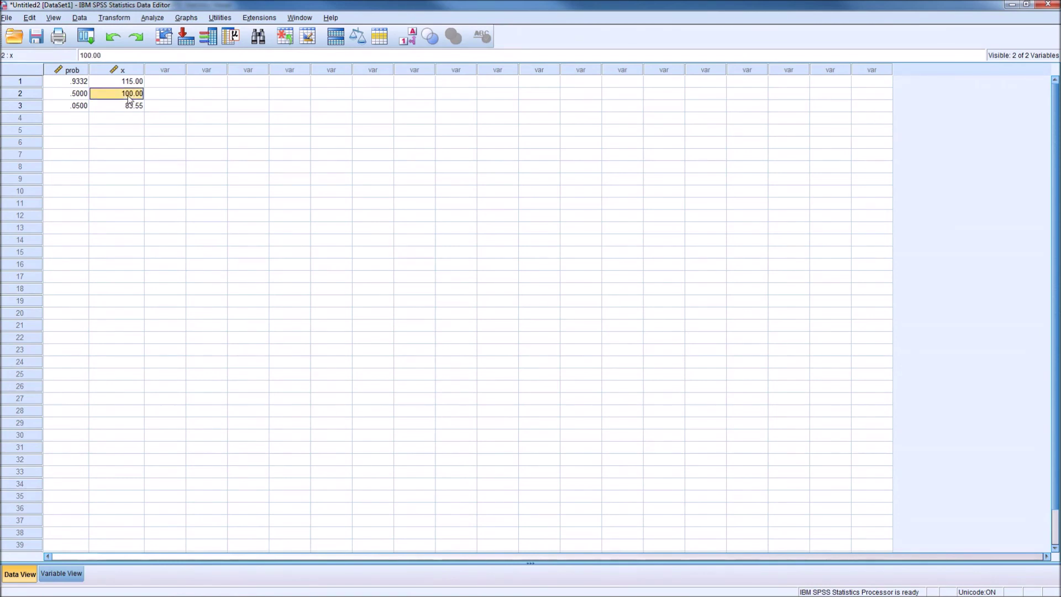
click(127, 132)
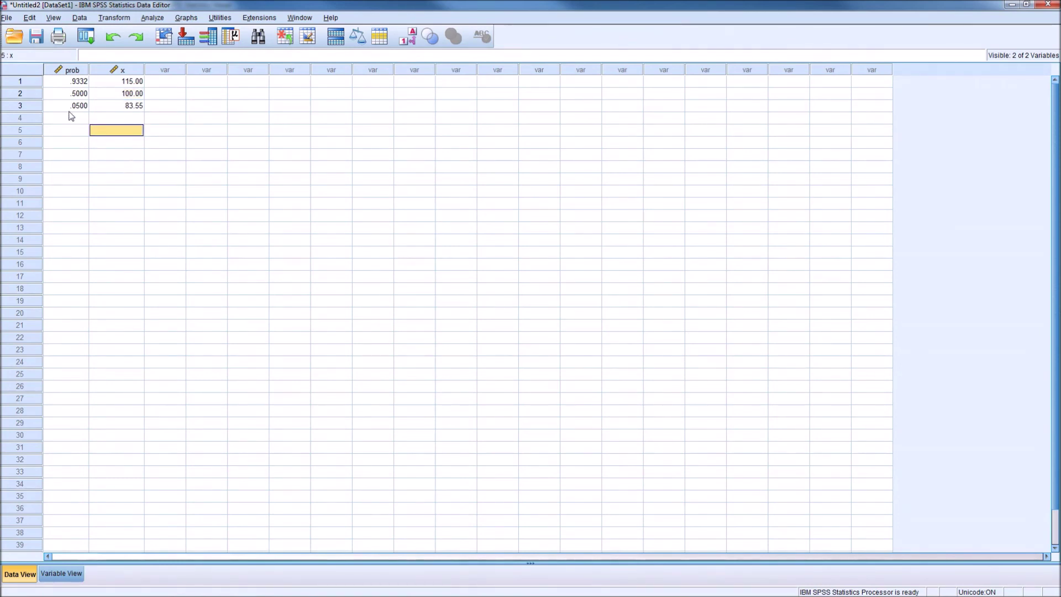